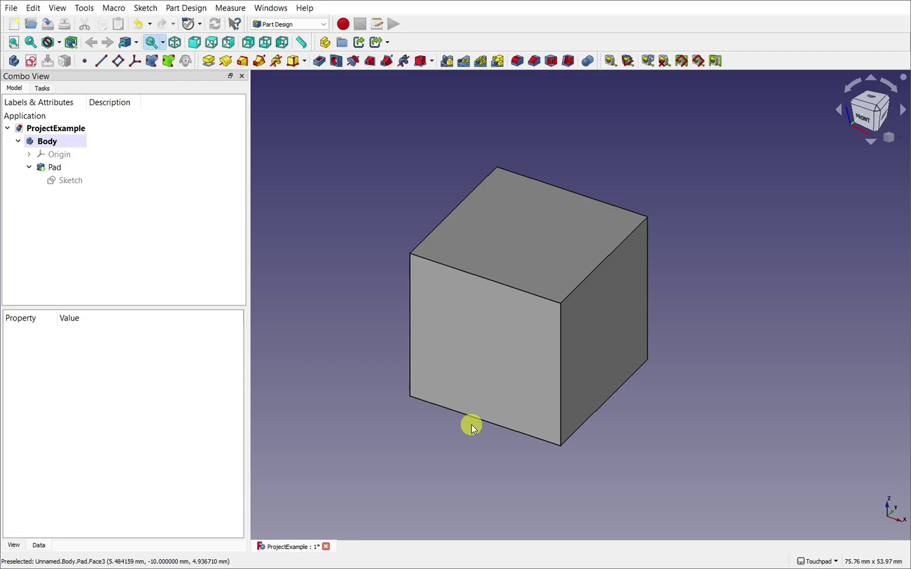
# - Select the cube's top front and top back edges and apply a 4.00 mm equal-distance Chamfer
pyautogui.click(508, 285)
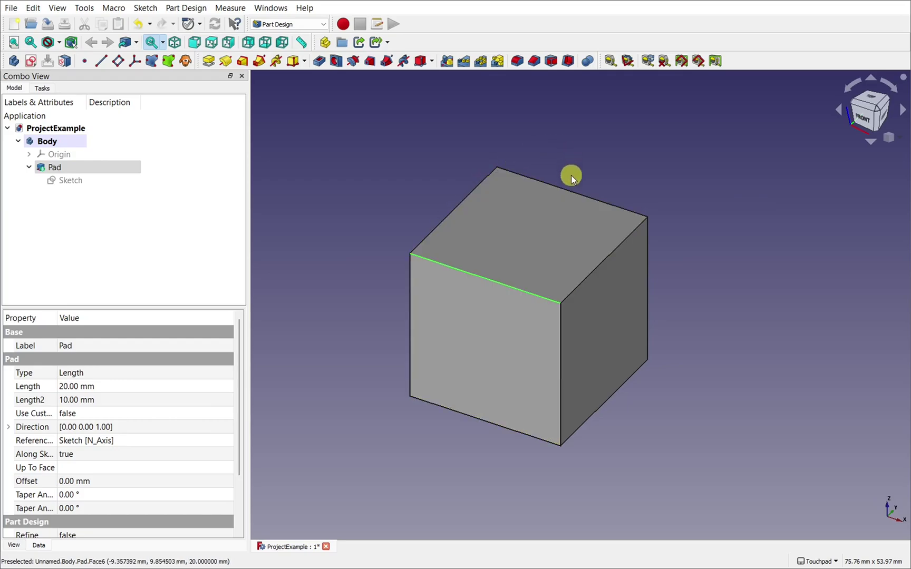
pyautogui.keyDown('ctrl'); pyautogui.click(579, 192); pyautogui.keyUp('ctrl')
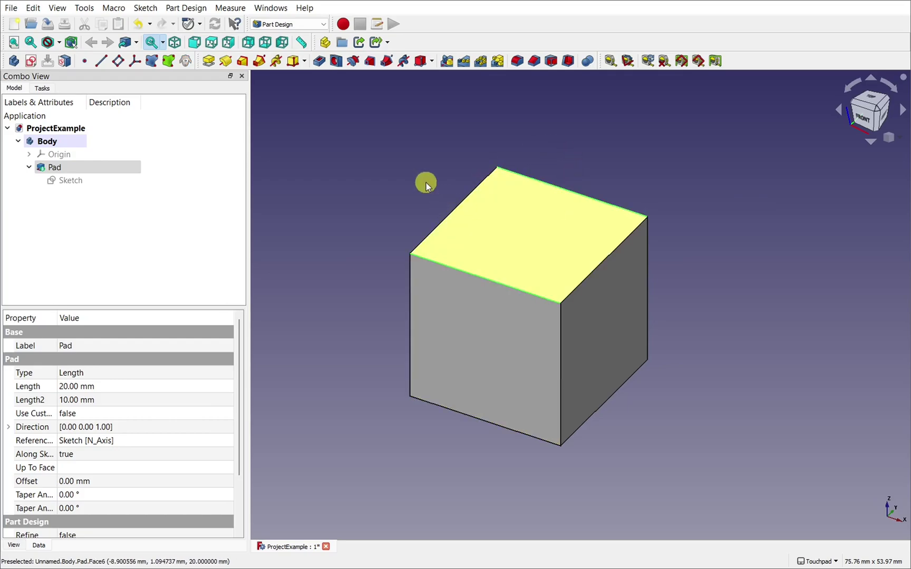
pyautogui.click(533, 61)
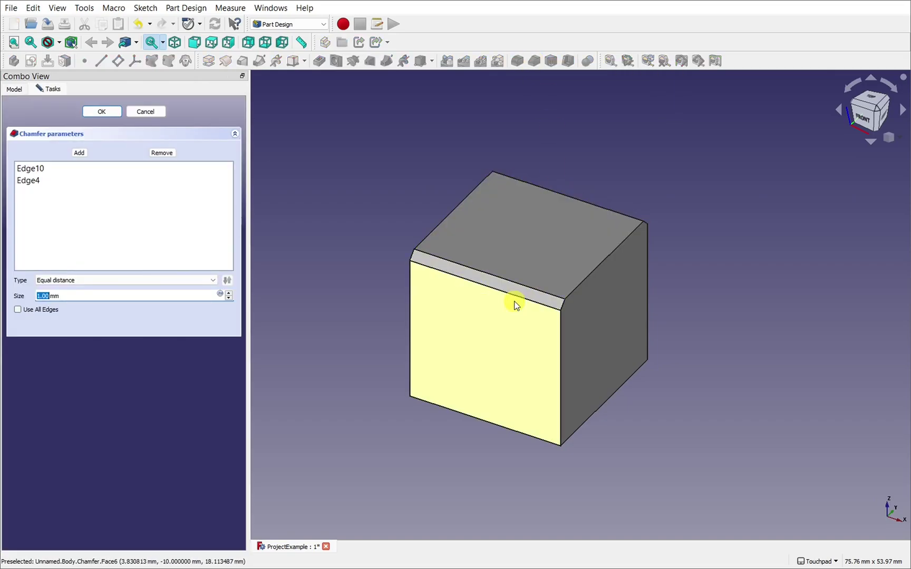
pyautogui.click(235, 295)
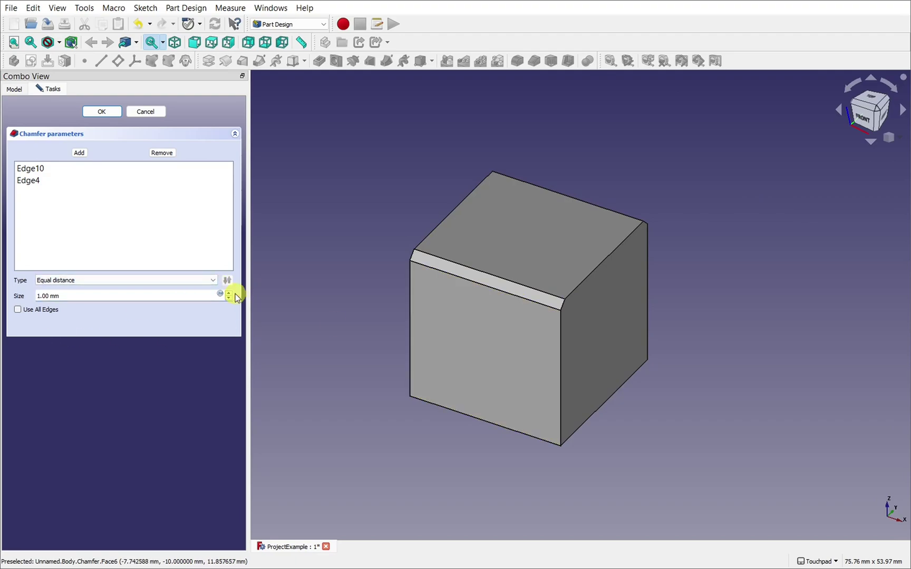
pyautogui.click(230, 294)
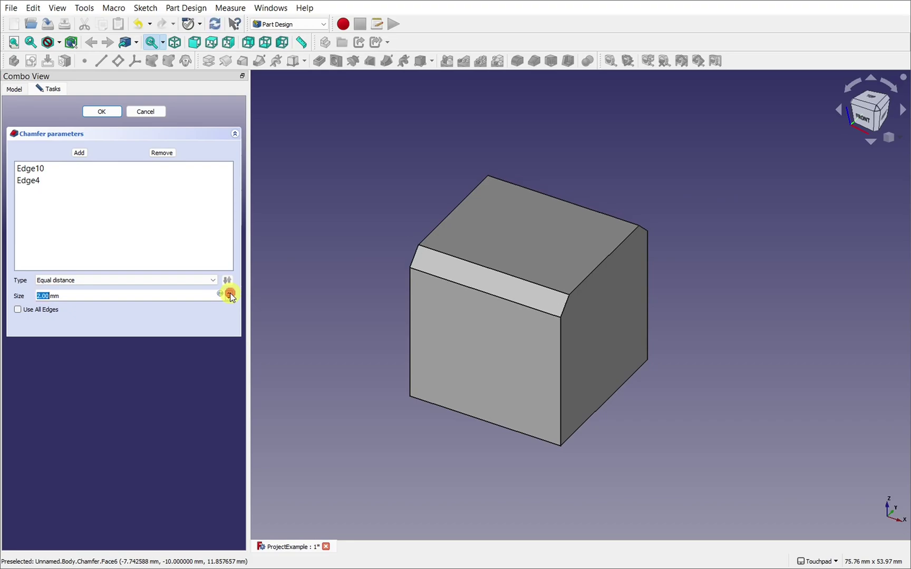
pyautogui.click(229, 293)
pyautogui.click(229, 294)
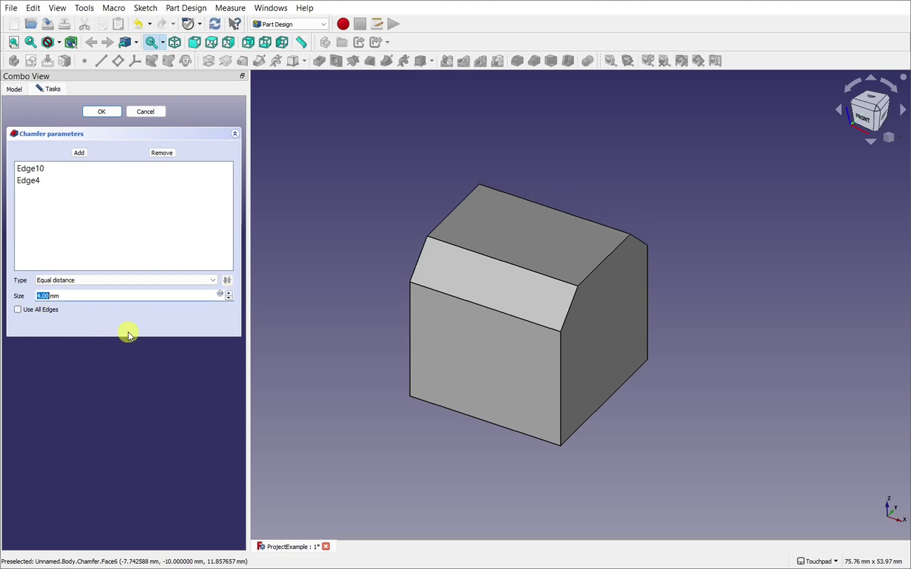
pyautogui.moveTo(126, 207)
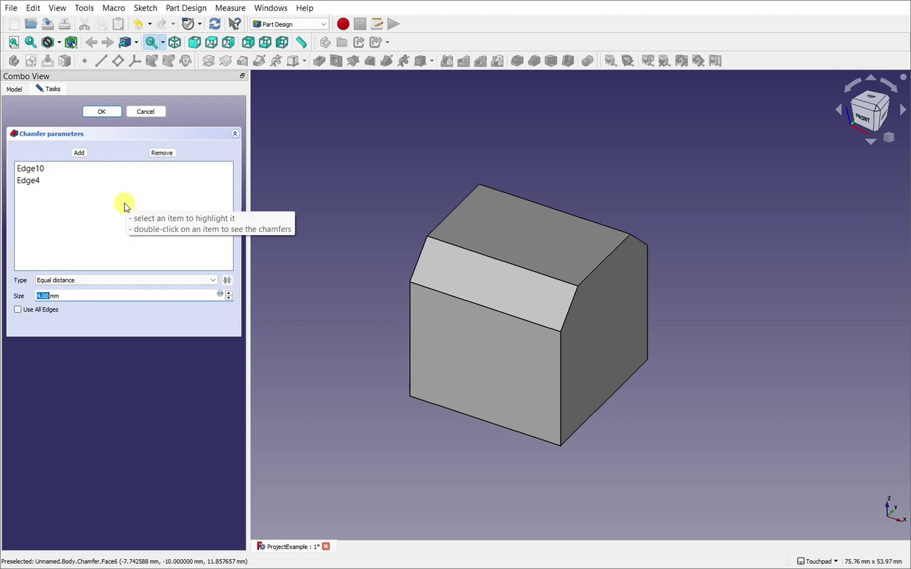
pyautogui.click(101, 111)
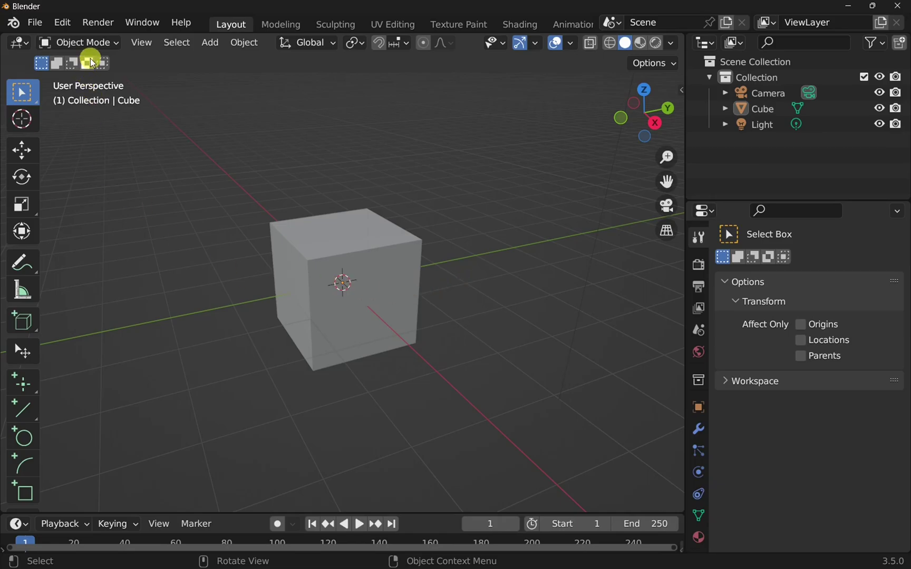
# - Switch the Cube to Edit Mode and select both vertices of its top-left edge
pyautogui.click(78, 44)
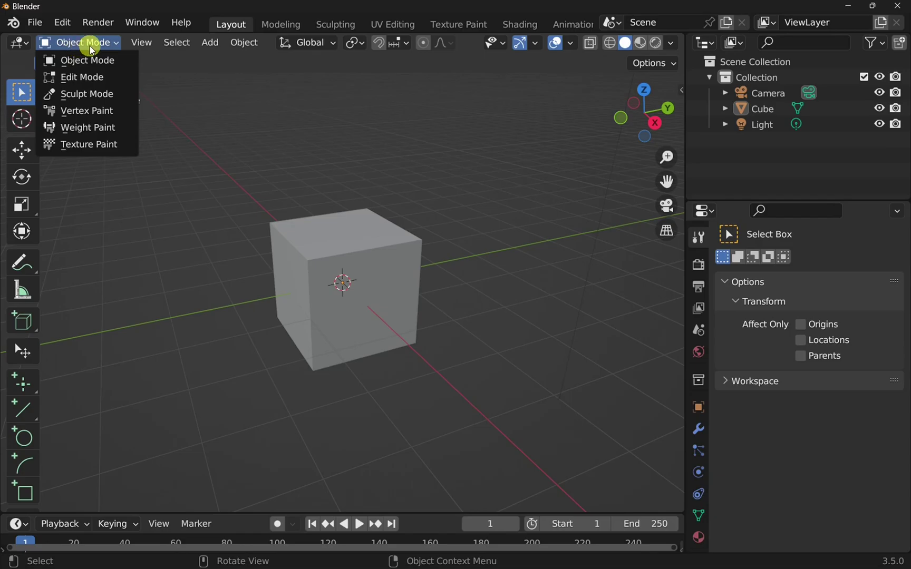
pyautogui.click(96, 77)
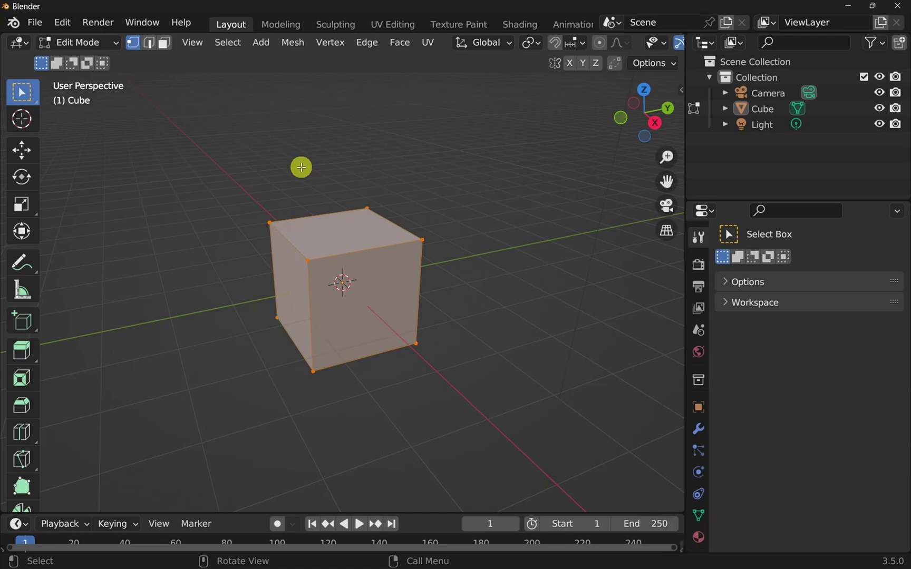
pyautogui.click(307, 260)
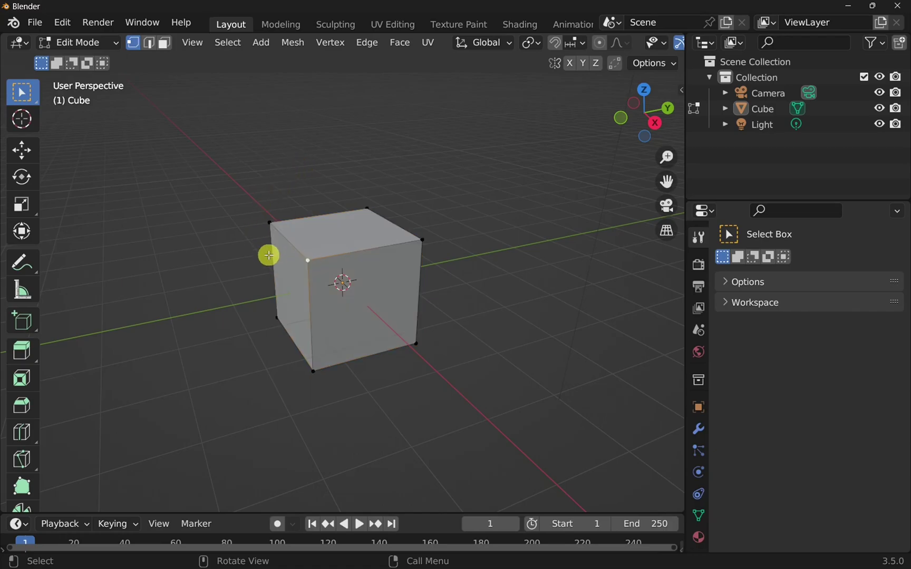
pyautogui.keyDown('shift'); pyautogui.click(270, 224); pyautogui.keyUp('shift')
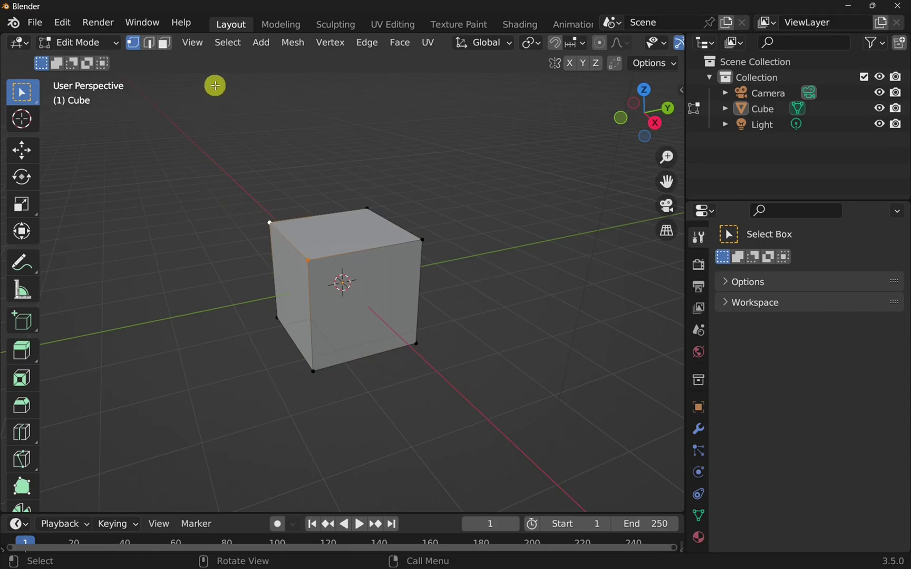
pyautogui.click(330, 42)
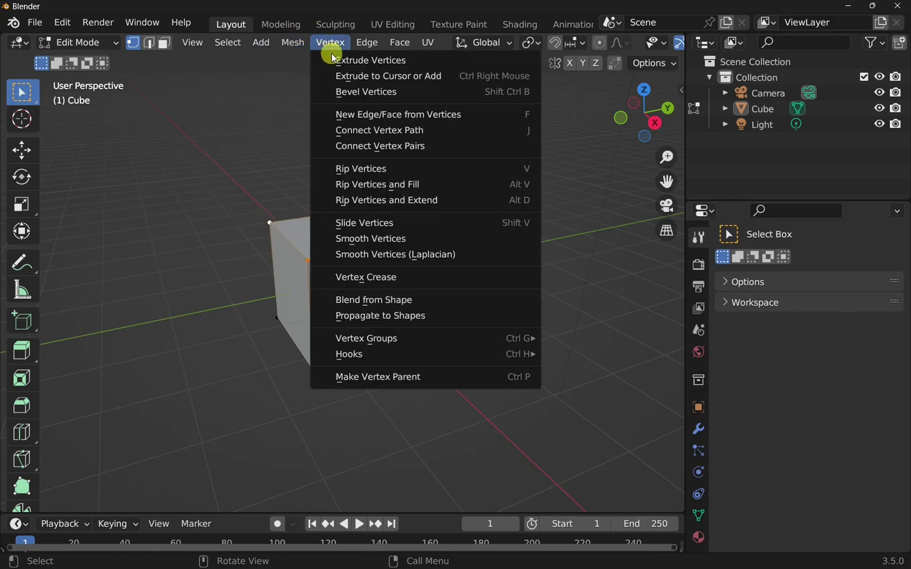
# - Run Bevel Vertices on the two selected corner vertices and confirm the bevel width
pyautogui.click(373, 91)
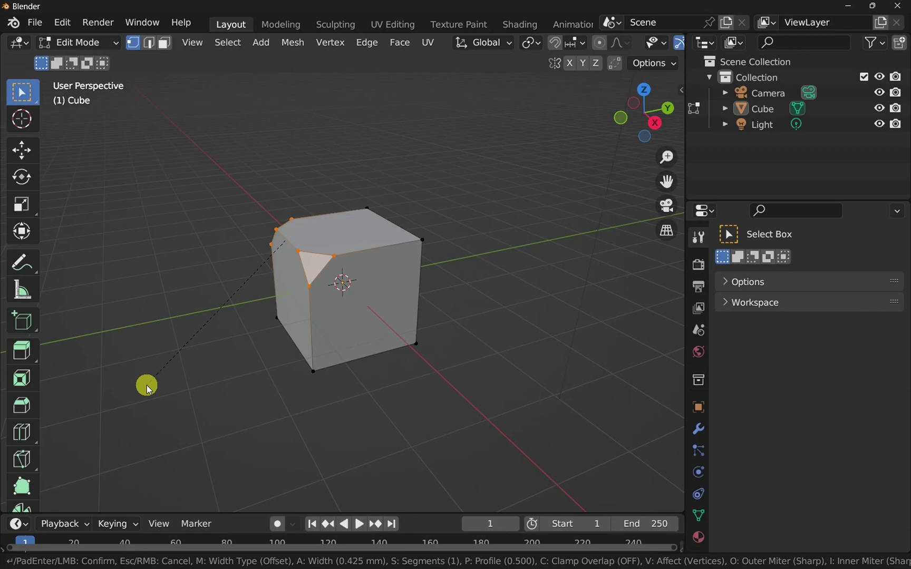
pyautogui.click(427, 102)
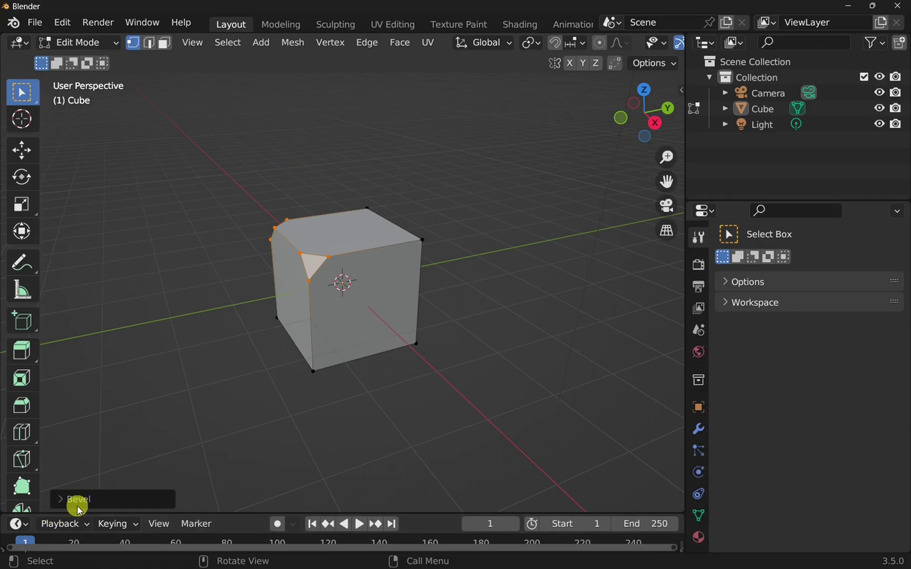
# - In the Bevel redo panel, set Width Type to Width and the Width to 1 mm
pyautogui.click(57, 503)
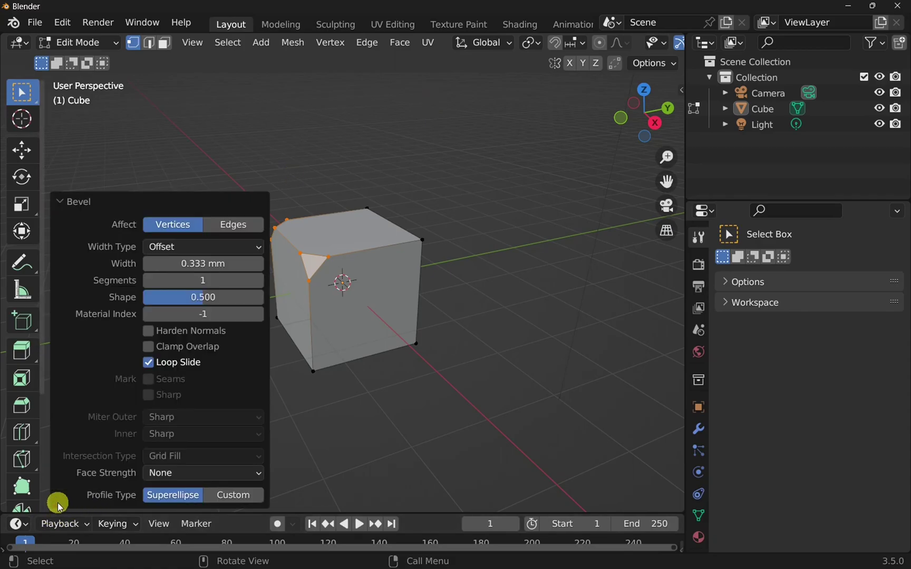
pyautogui.click(200, 248)
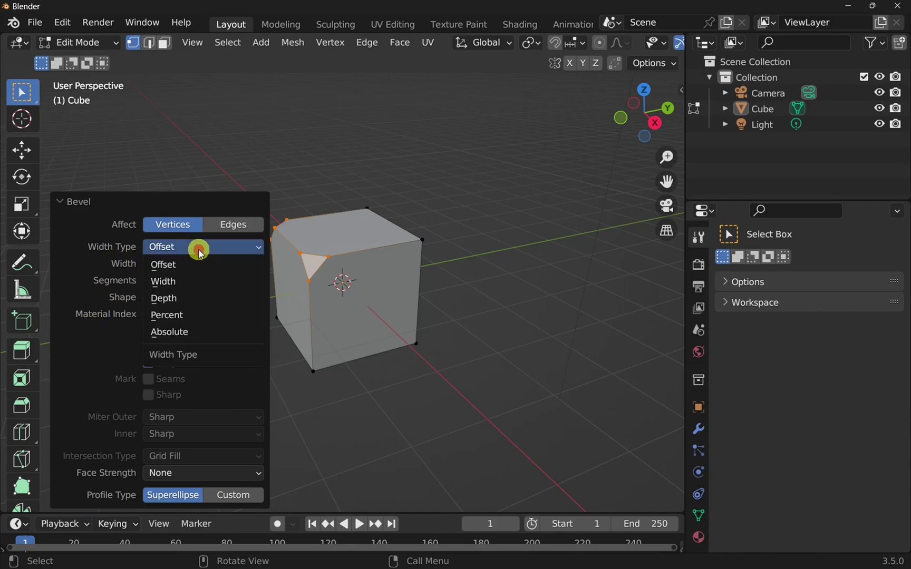
pyautogui.click(199, 283)
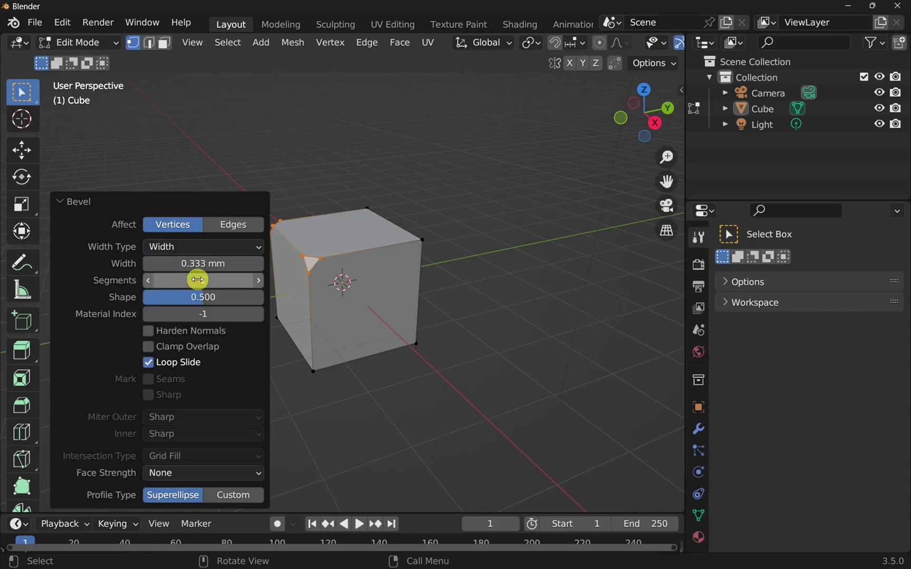
pyautogui.click(211, 264)
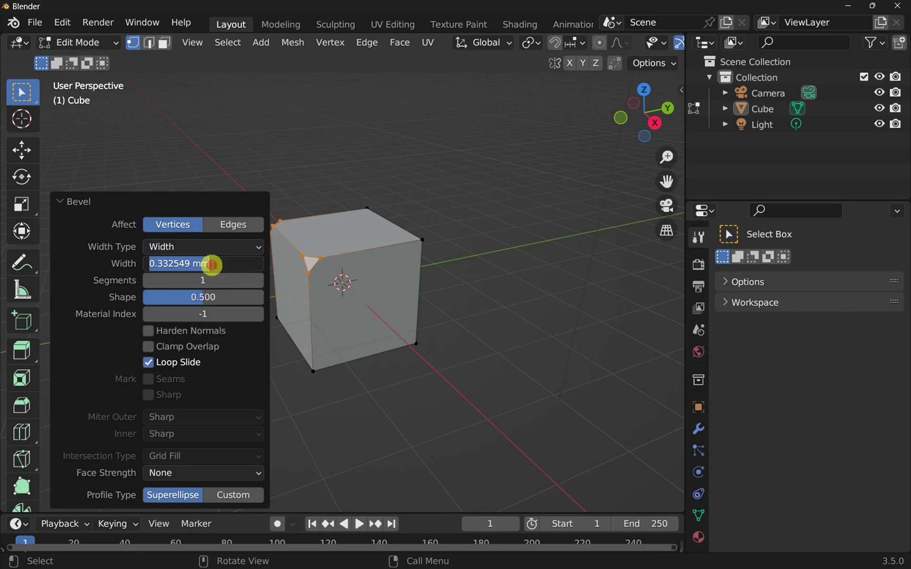
pyautogui.write('2')
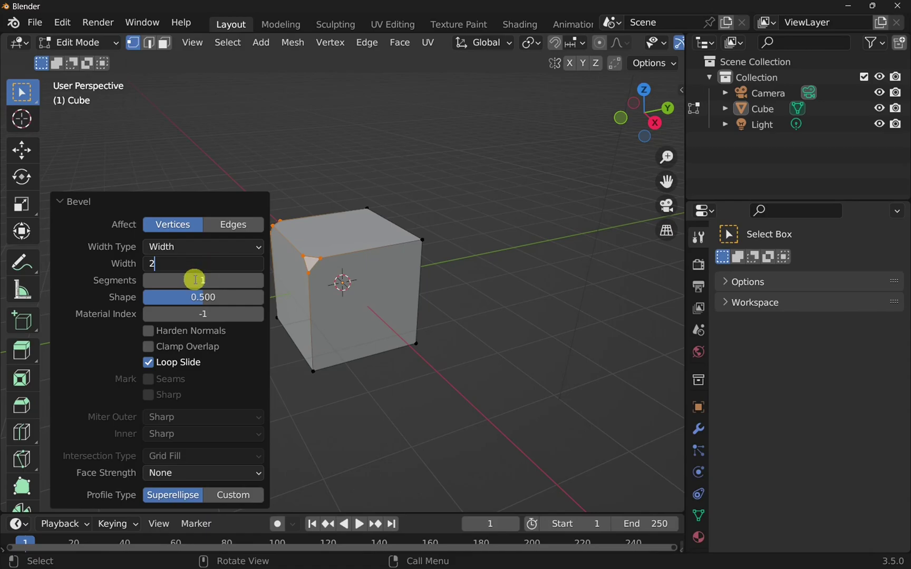
pyautogui.press('Return')
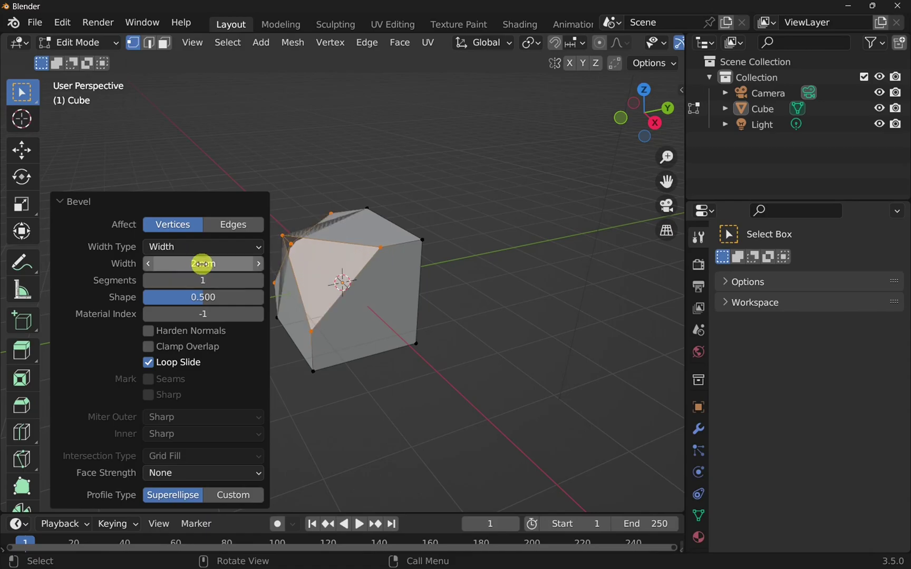
pyautogui.click(202, 264)
pyautogui.write('1')
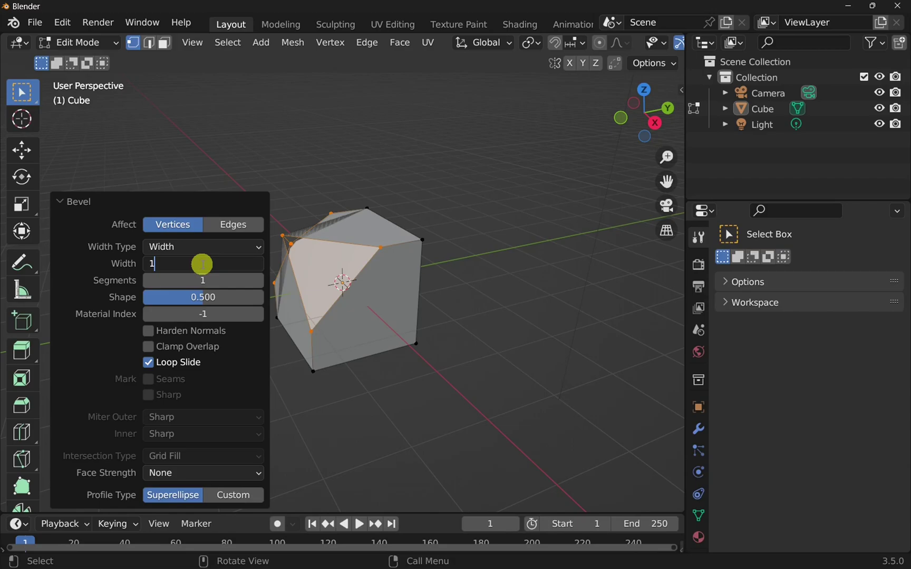
pyautogui.press('Return')
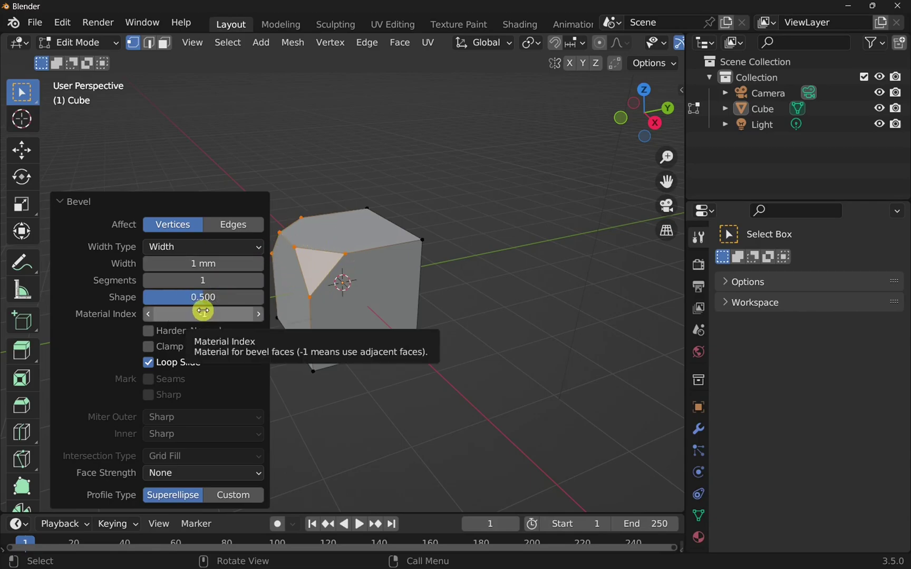
# - Set the bevel Segments to 4 and zoom in on the bevelled corner
pyautogui.click(189, 279)
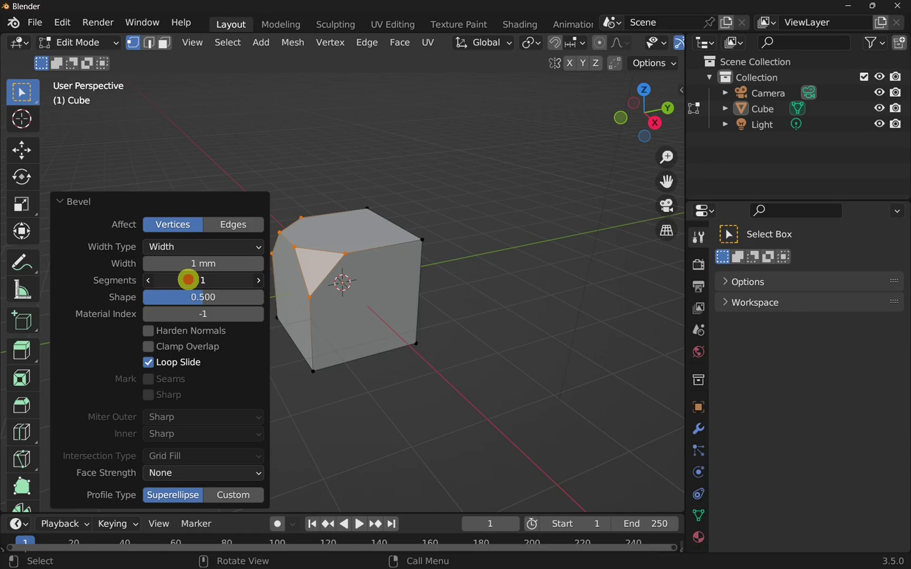
pyautogui.click(188, 280)
pyautogui.press('Return')
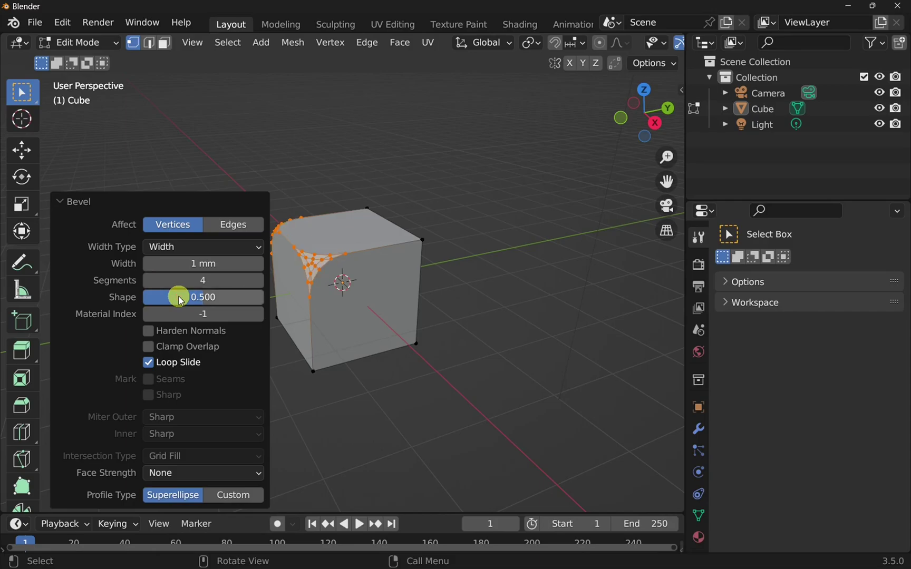
pyautogui.moveTo(319, 265); pyautogui.dragTo(317, 266, button='middle')
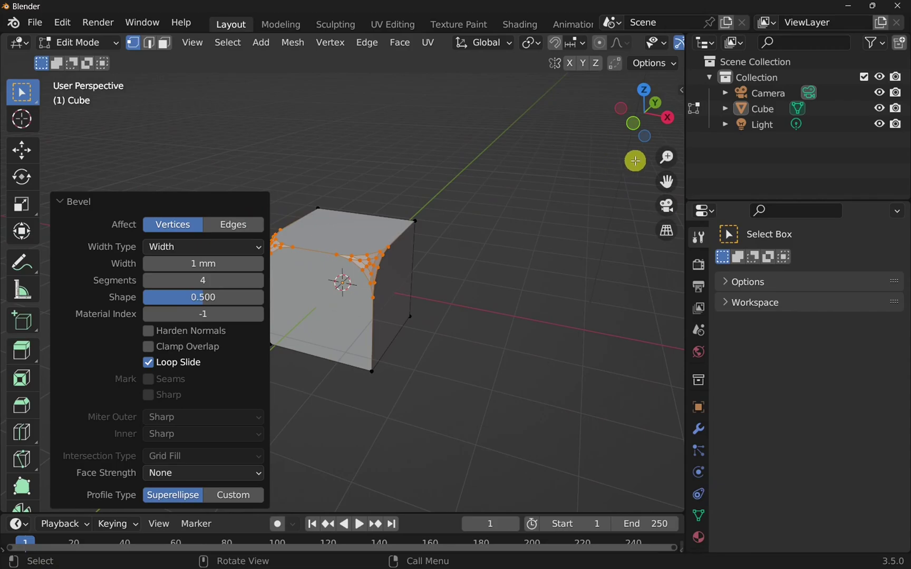
pyautogui.moveTo(667, 156); pyautogui.dragTo(611, 91)
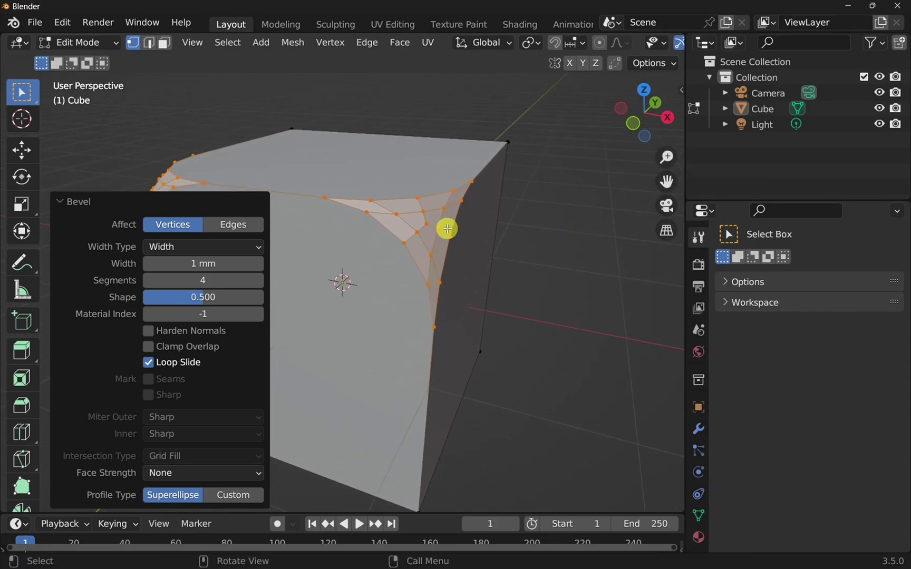
# - Raise the bevel Segments to 8, deselect to inspect, then undo to restore the selection
pyautogui.click(211, 282)
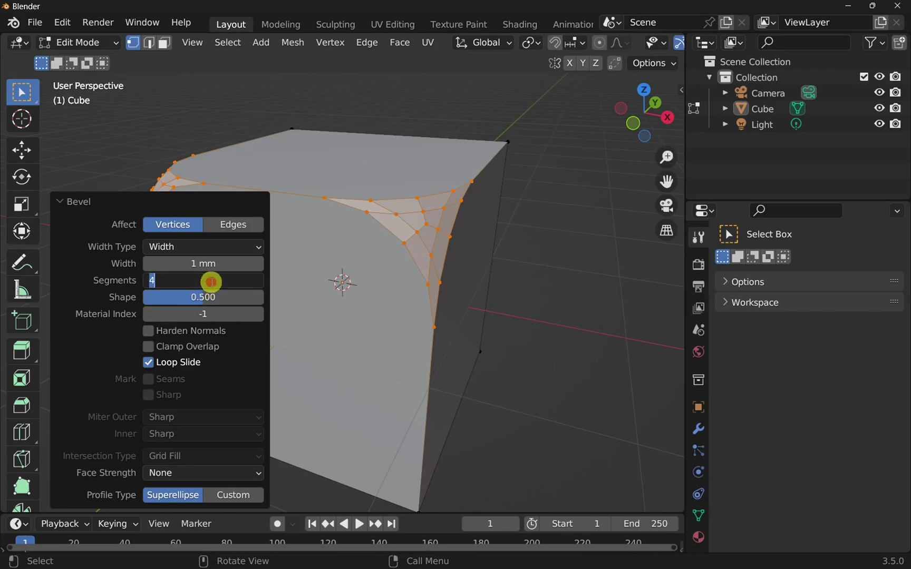
pyautogui.write('8')
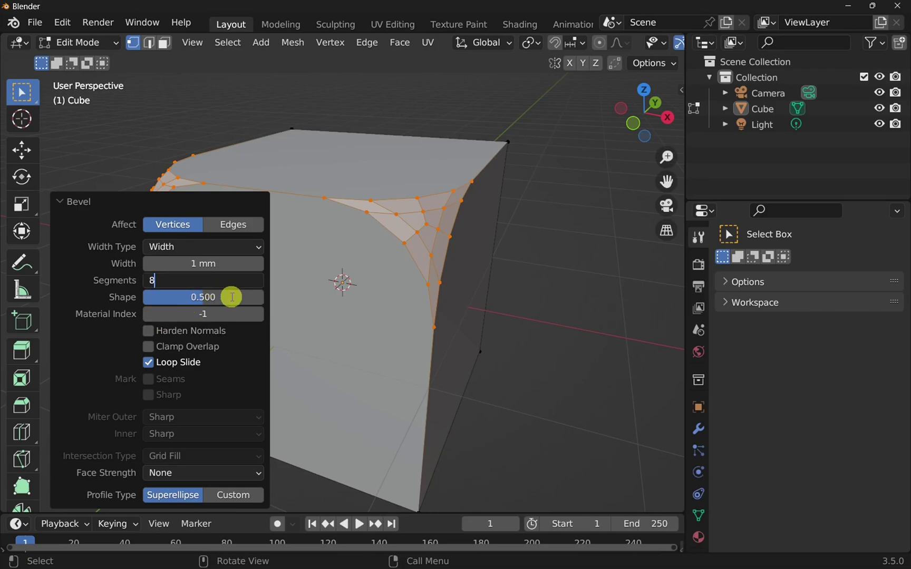
pyautogui.press('Return')
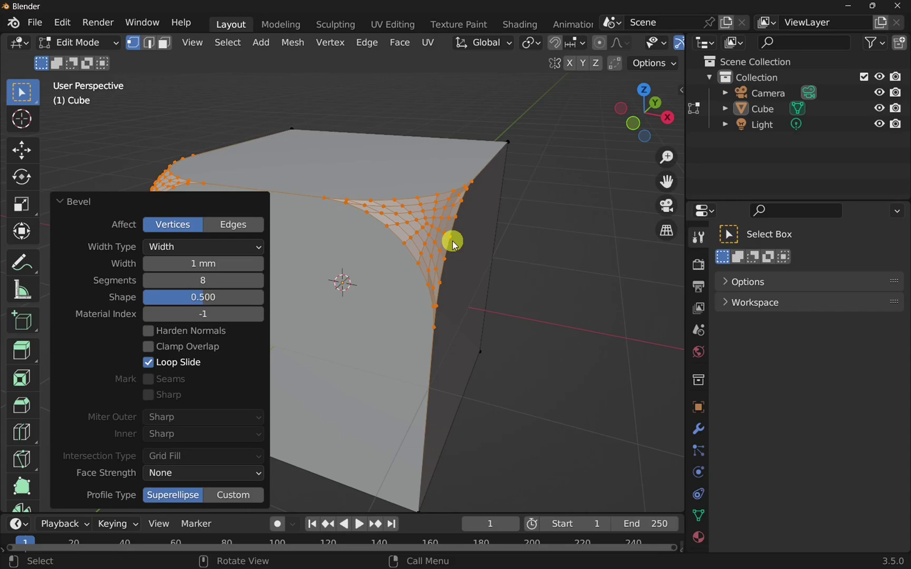
pyautogui.moveTo(453, 250); pyautogui.dragTo(444, 256)
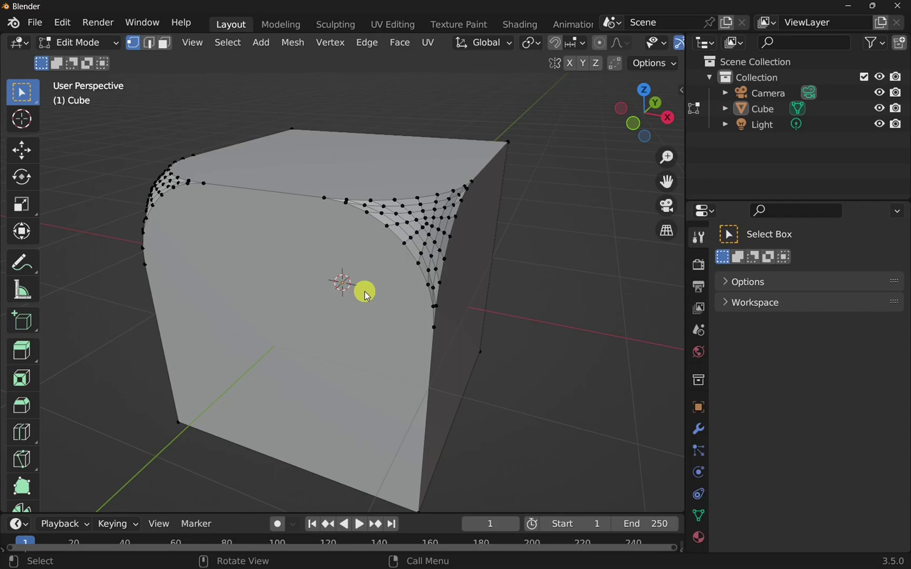
pyautogui.press('ctrl')
pyautogui.hotkey('ctrl', 'z')
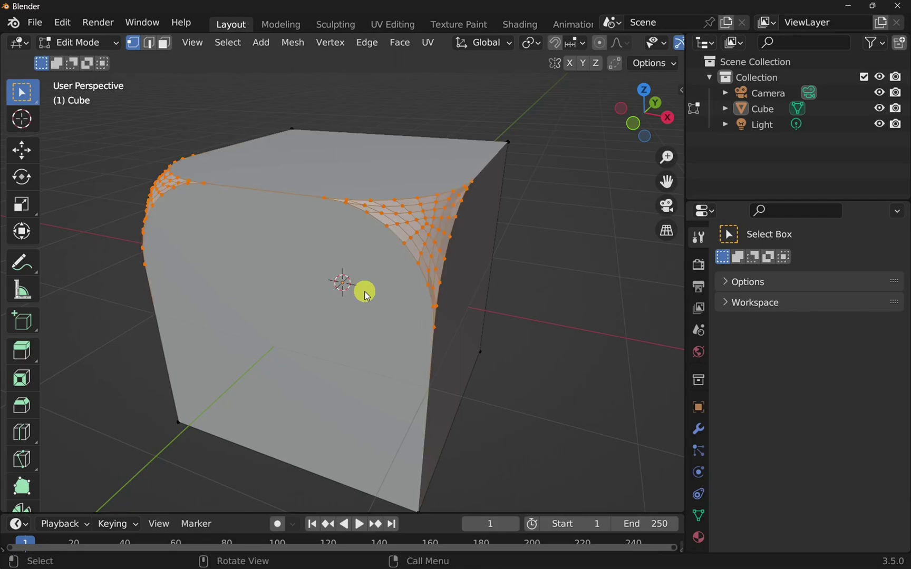
# - Undo the old bevel and re-bevel the corner vertices at 0.754 mm width with 8 segments
pyautogui.hotkey('ctrl', 'z')
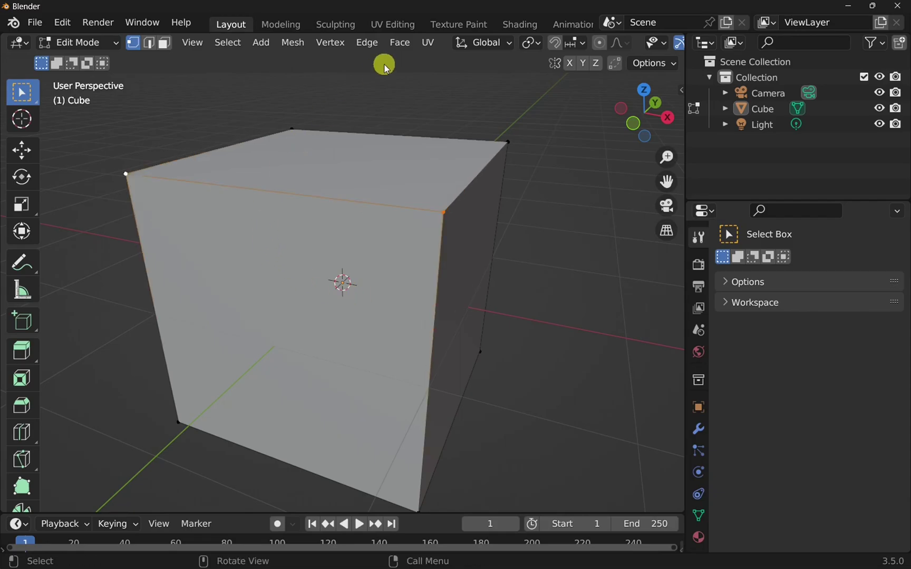
pyautogui.click(342, 46)
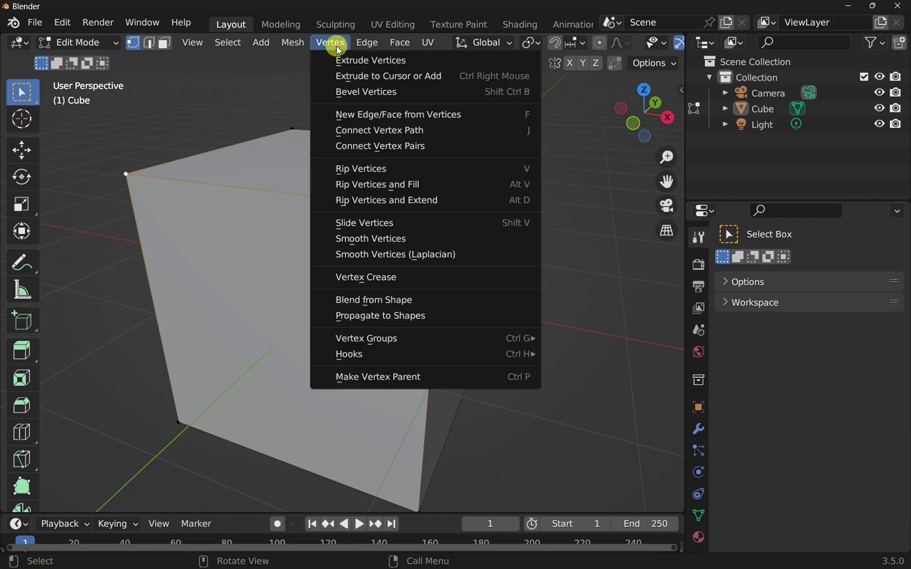
pyautogui.click(363, 92)
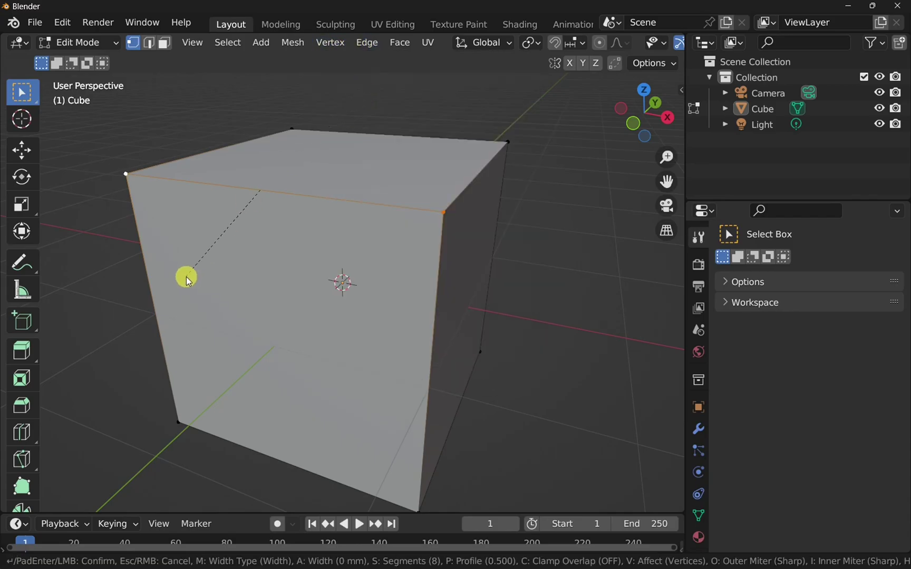
pyautogui.click(142, 447)
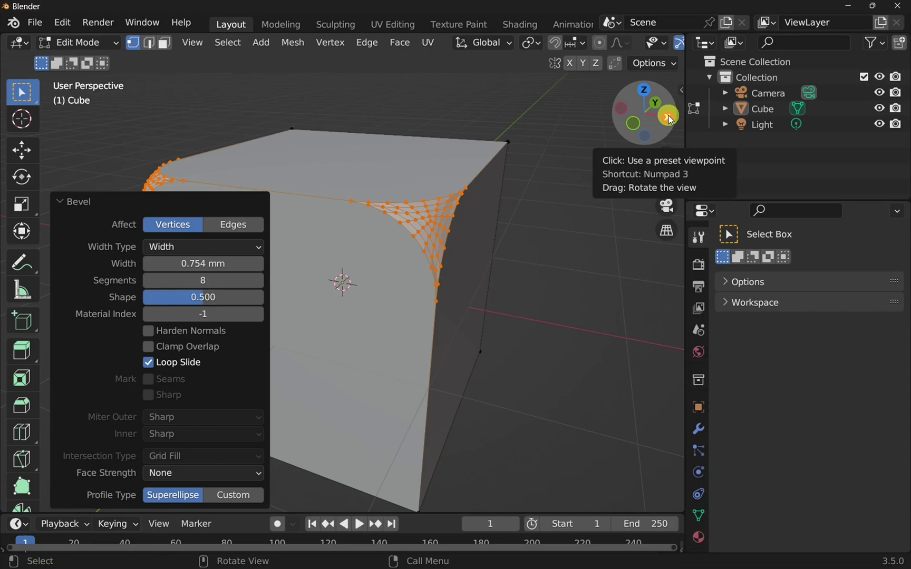
# - Set the bevel Shape to 0.571, deselect everything, and return the Cube to Object Mode
pyautogui.moveTo(669, 115); pyautogui.dragTo(601, 129)
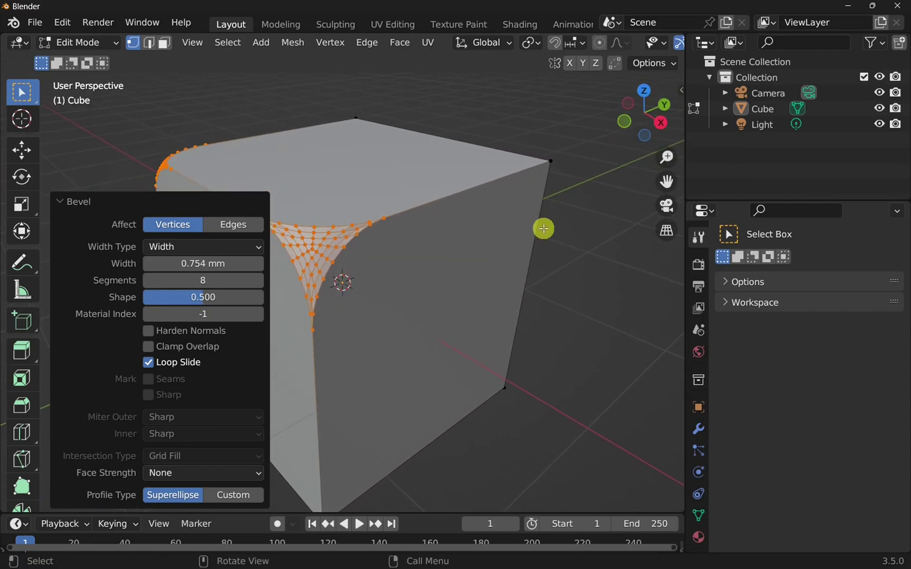
pyautogui.moveTo(669, 183); pyautogui.dragTo(97, 164)
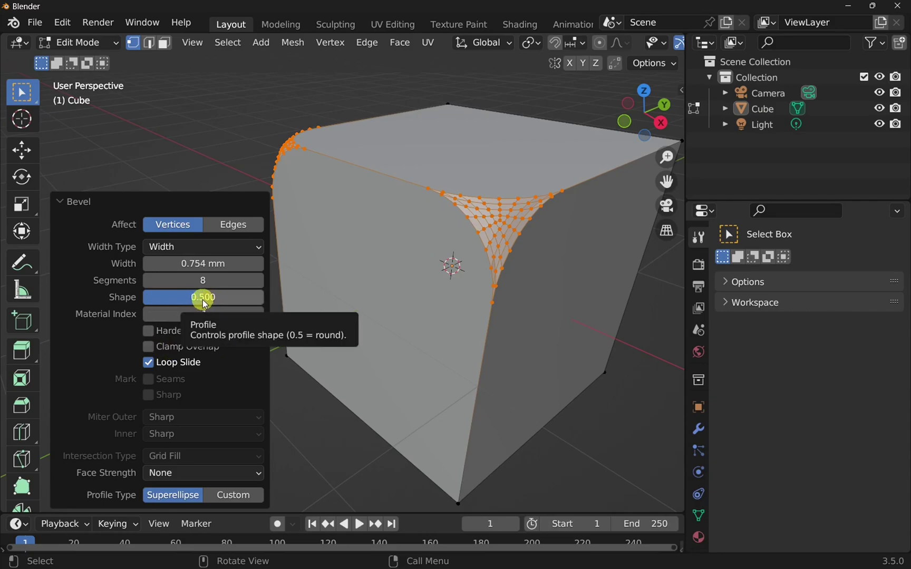
pyautogui.moveTo(203, 301); pyautogui.dragTo(427, 302)
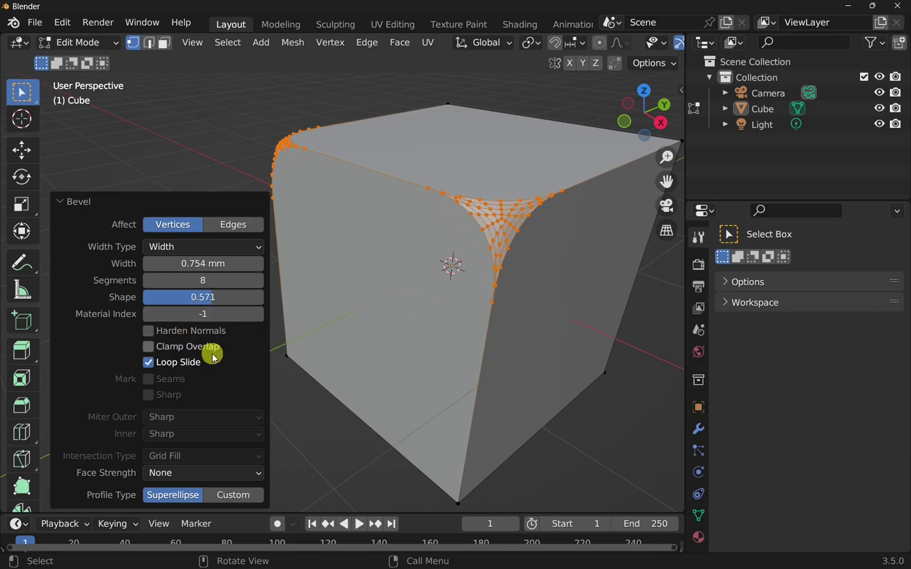
pyautogui.click(317, 440)
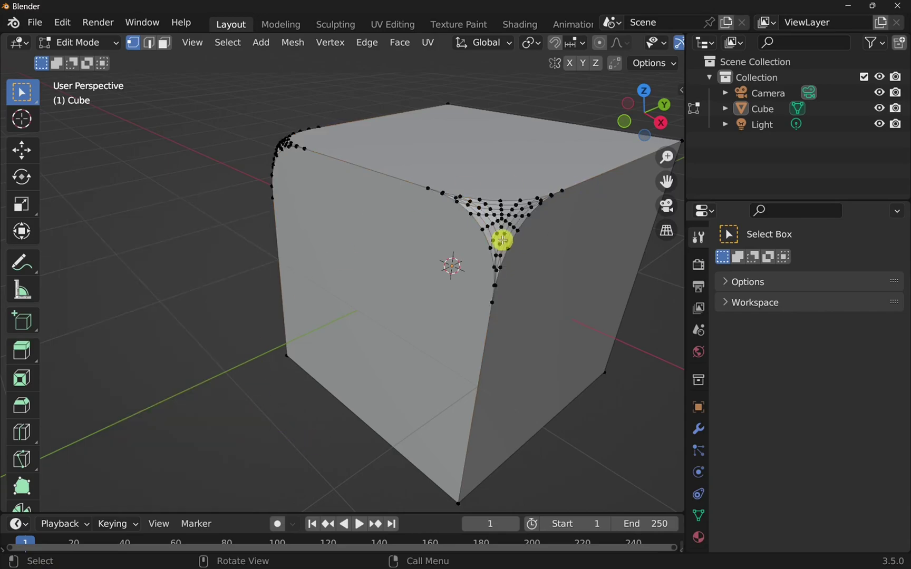
pyautogui.click(89, 46)
pyautogui.click(84, 60)
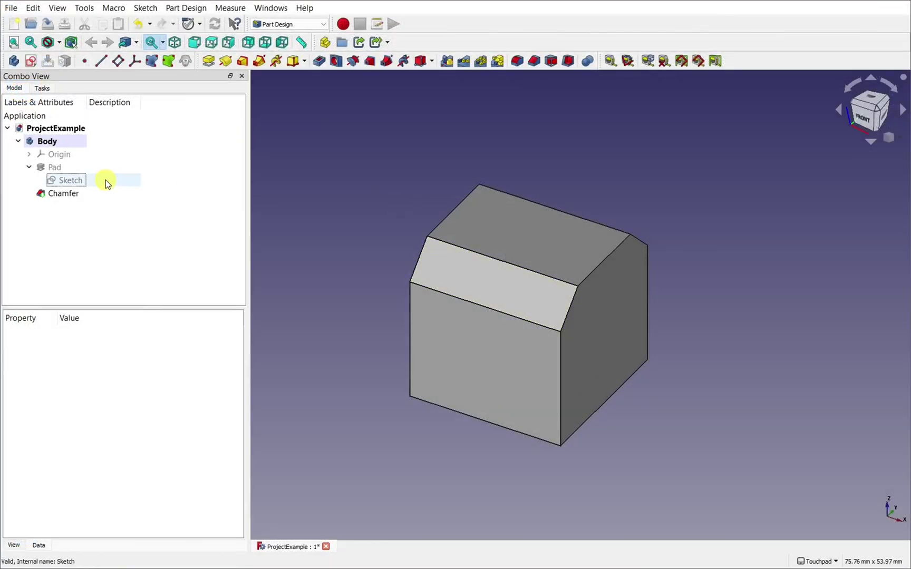
# - Delete the Chamfer feature from the Model tree and select the cube's top face
pyautogui.click(66, 194)
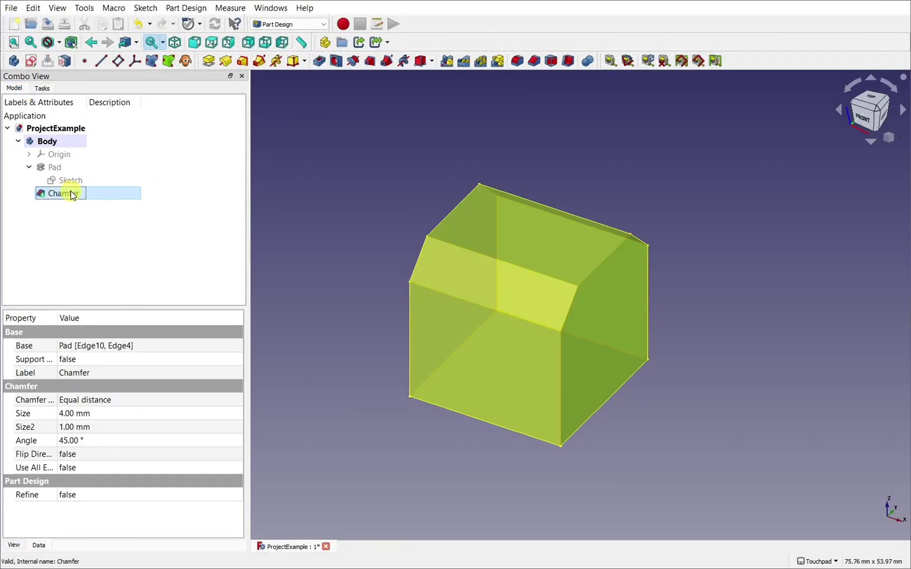
pyautogui.press('Delete')
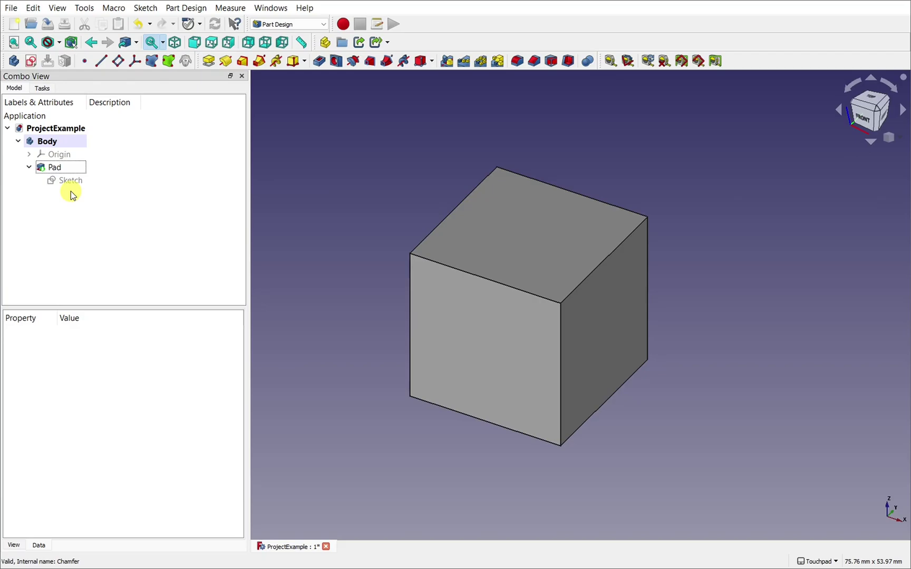
pyautogui.click(531, 294)
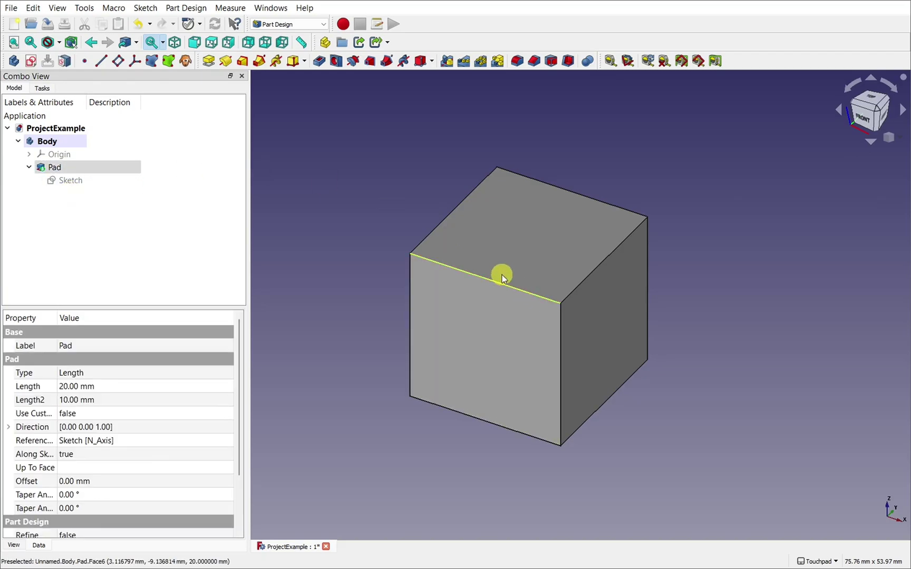
pyautogui.click(364, 194)
pyautogui.click(539, 229)
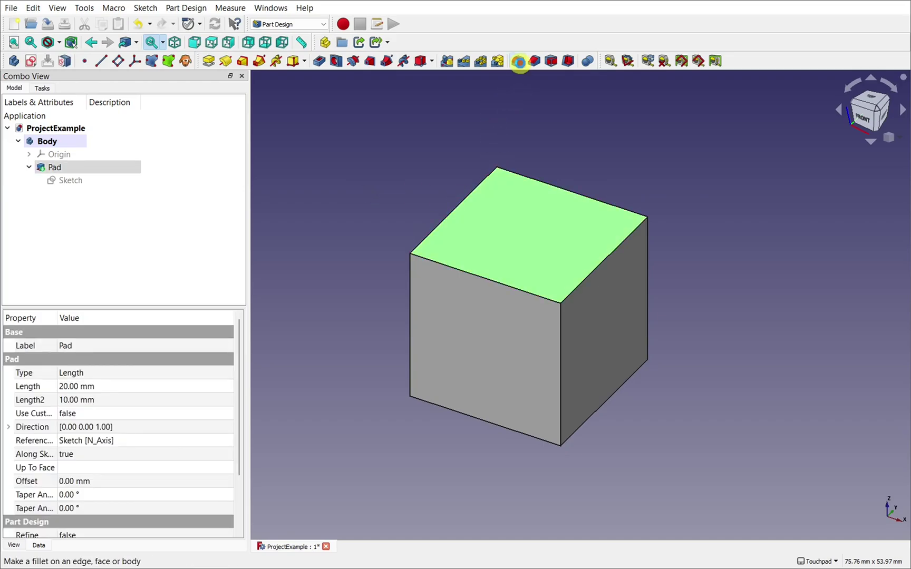
# - Fillet the top face, add the front face, and set the fillet Radius to 2.25 mm
pyautogui.click(518, 61)
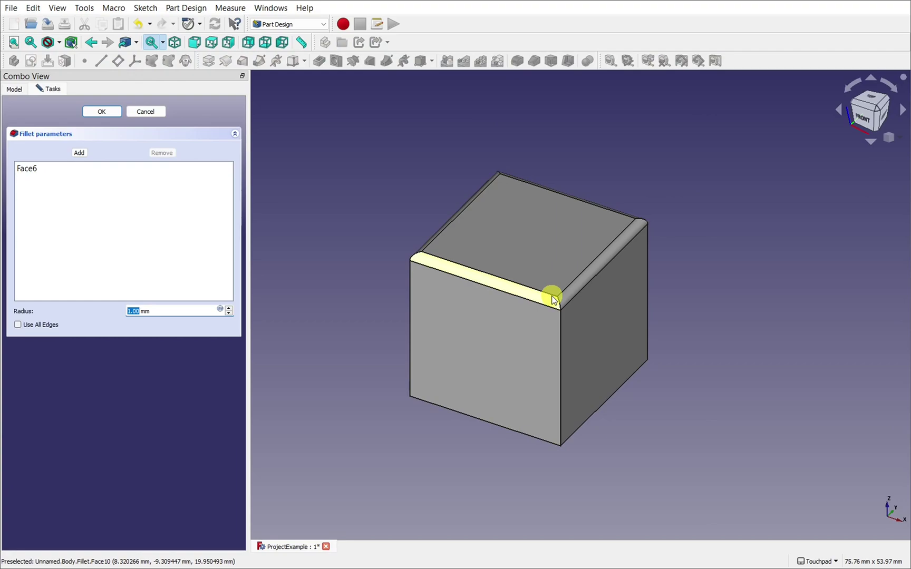
pyautogui.click(230, 308)
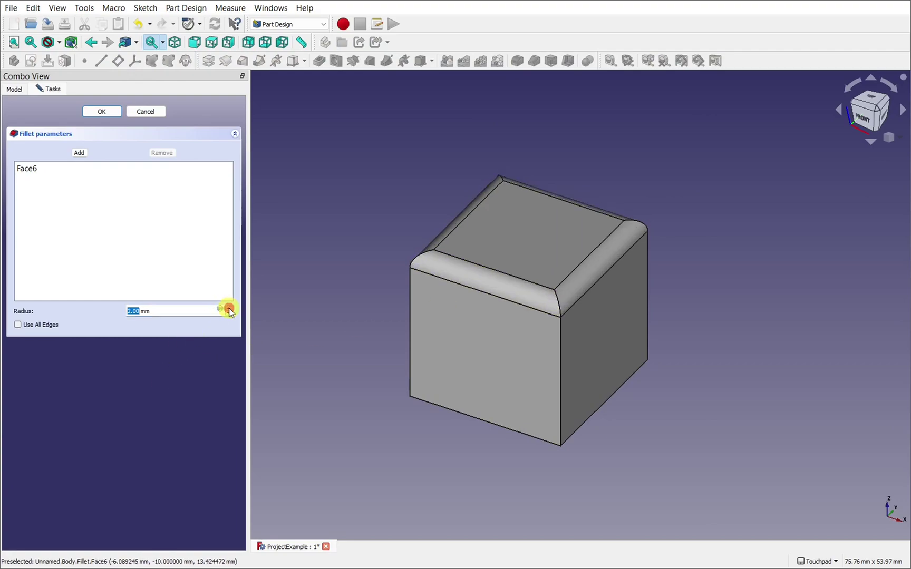
pyautogui.click(229, 308)
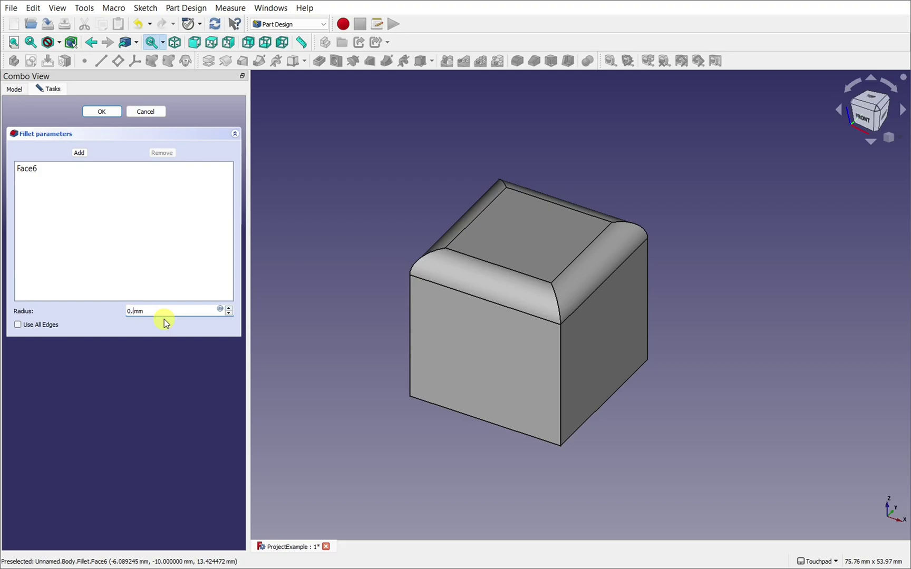
pyautogui.click(179, 376)
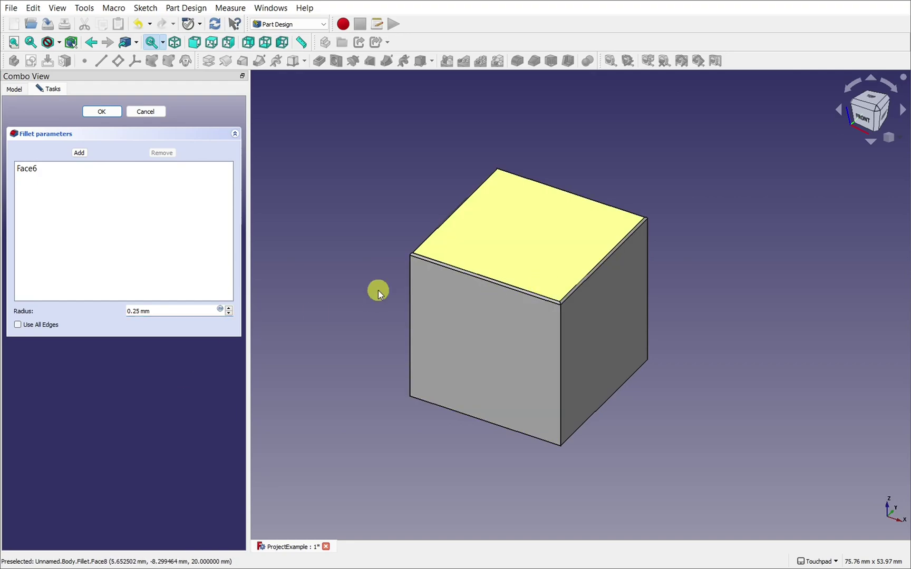
pyautogui.click(79, 153)
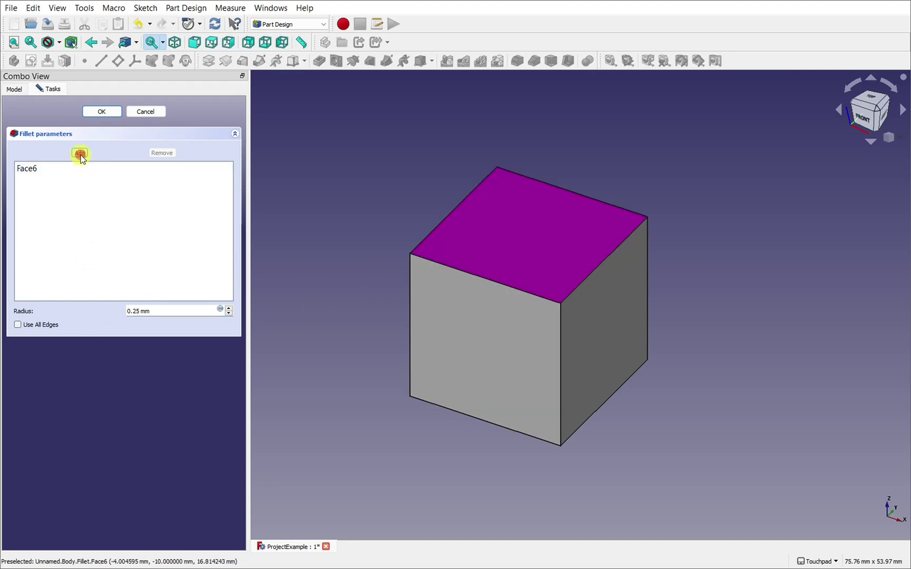
pyautogui.click(531, 374)
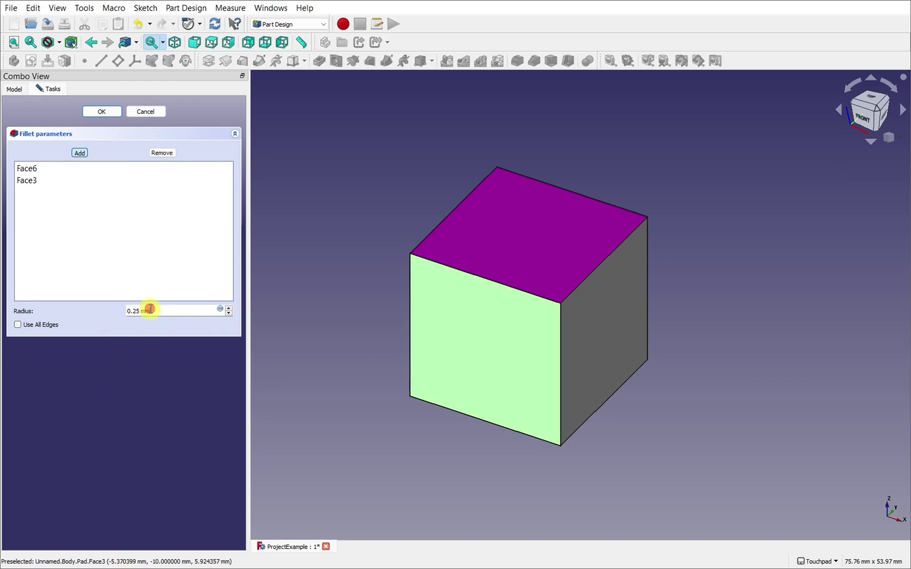
pyautogui.press('Up')
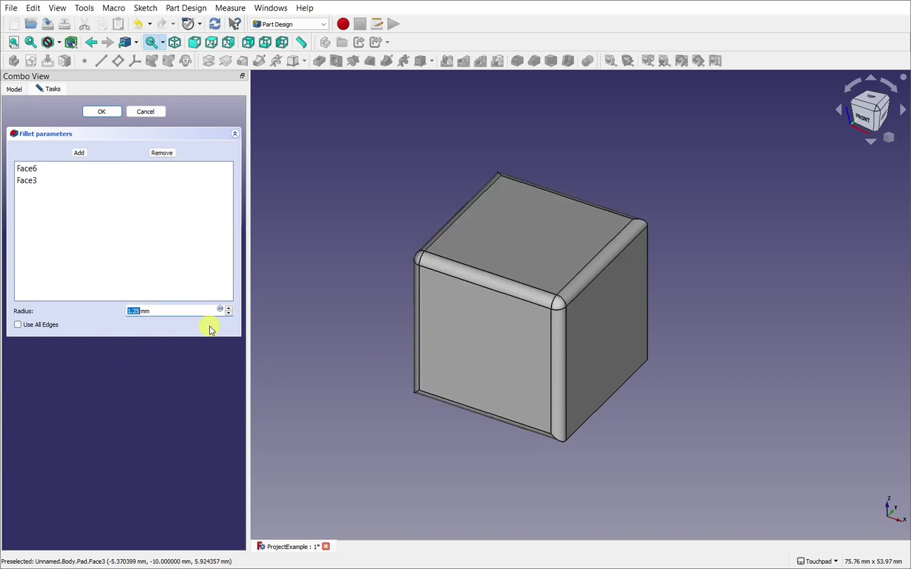
pyautogui.press('Up')
pyautogui.press('Up')
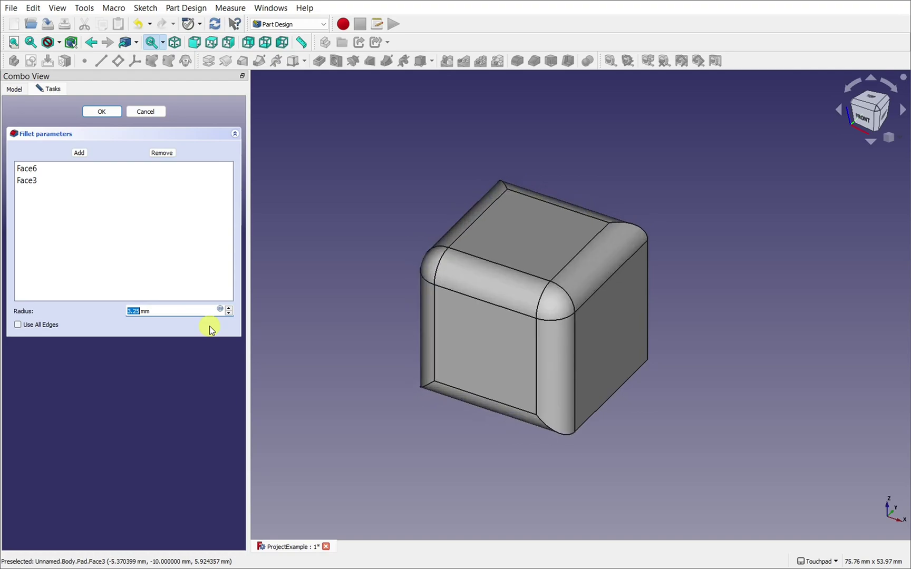
pyautogui.press('Down')
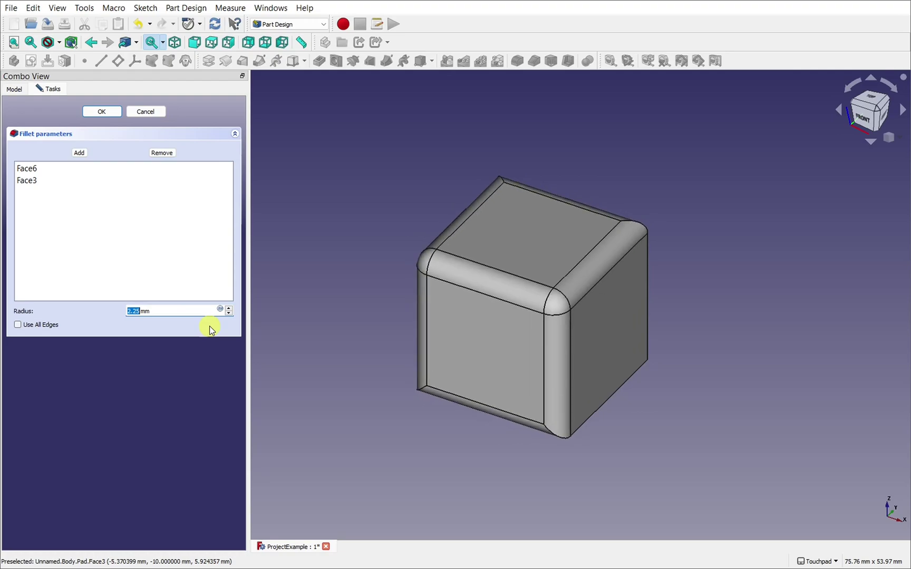
pyautogui.click(98, 112)
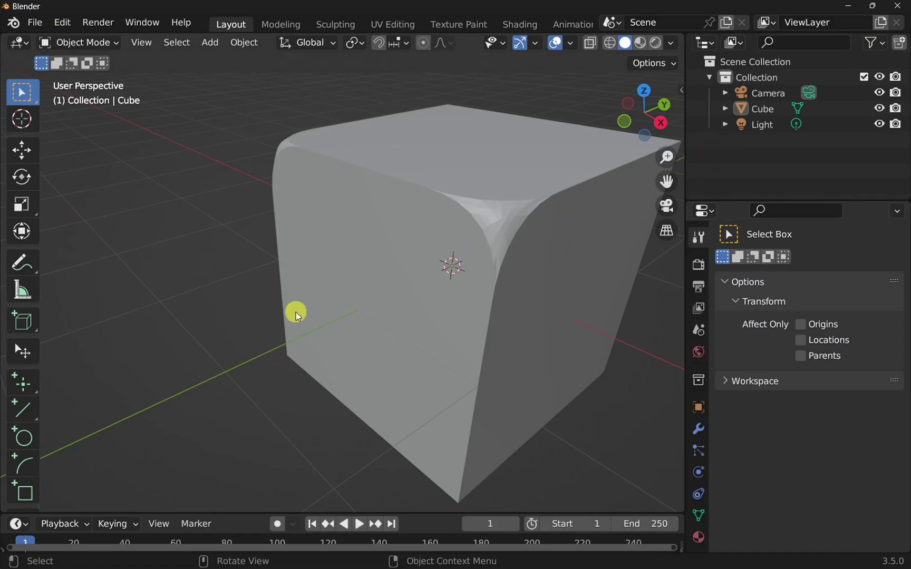
# - Enter Edit Mode with Tab and undo the bevelled geometry back to a plain cube
pyautogui.press('Tab')
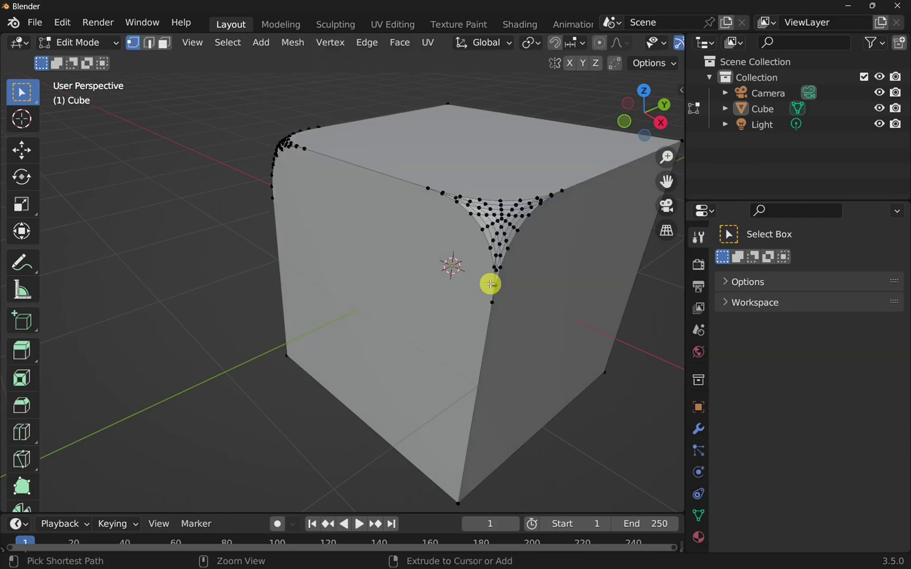
pyautogui.hotkey('ctrl', 'z')
pyautogui.hotkey('ctrl', 'z')
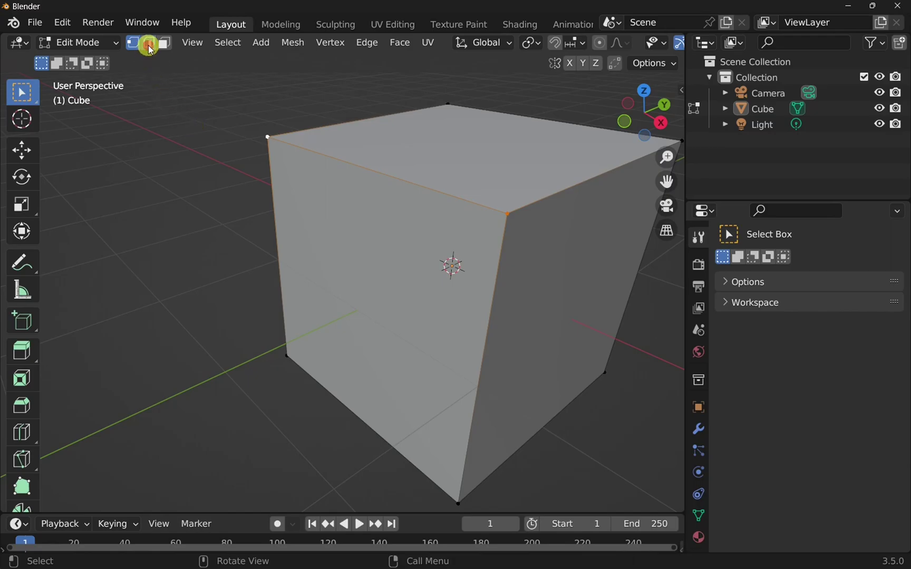
# - Try edge and face selections on the cube, ending with only the top front edge selected in Edge mode
pyautogui.click(149, 45)
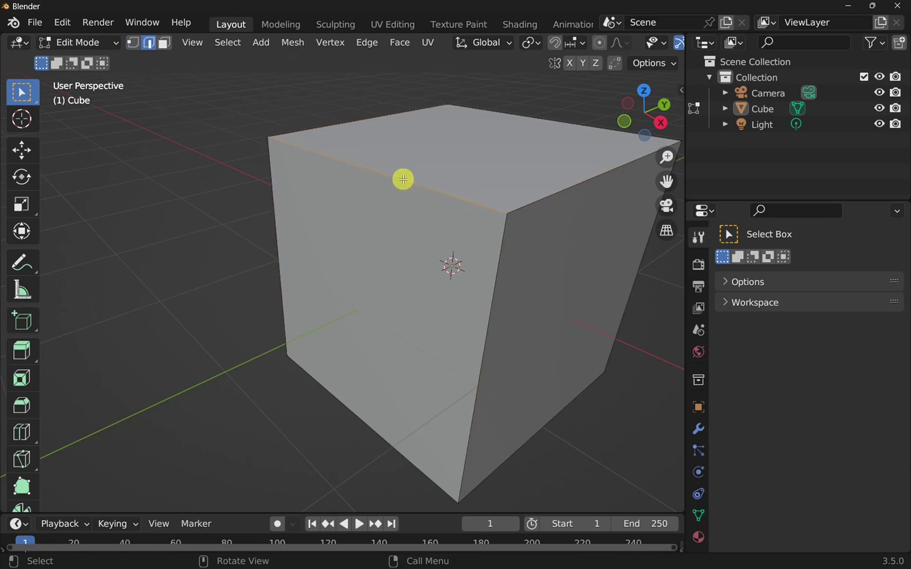
pyautogui.click(543, 198)
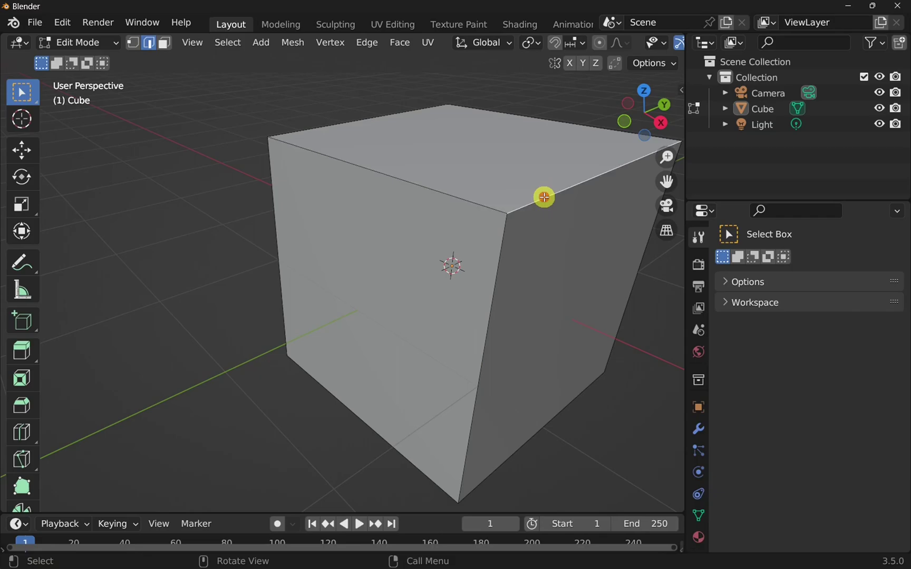
pyautogui.click(414, 184)
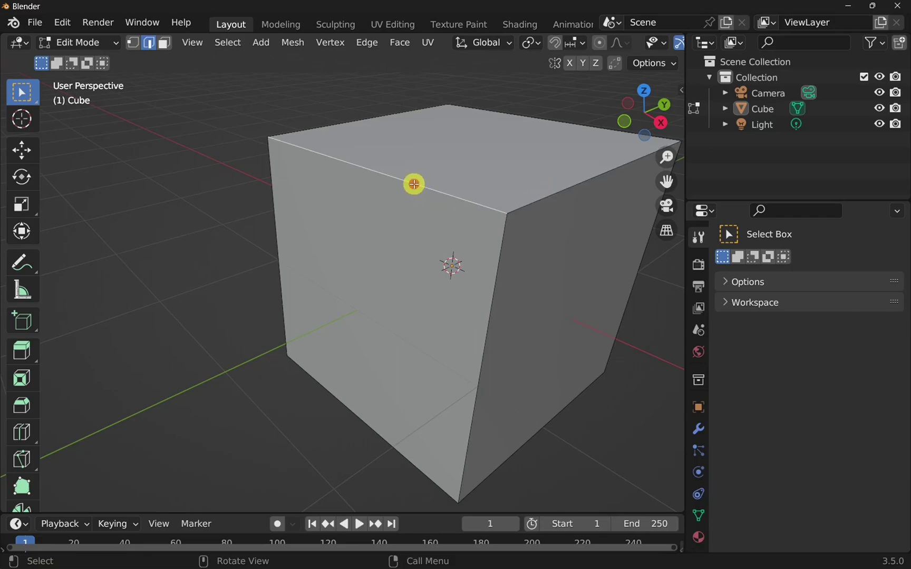
pyautogui.click(164, 43)
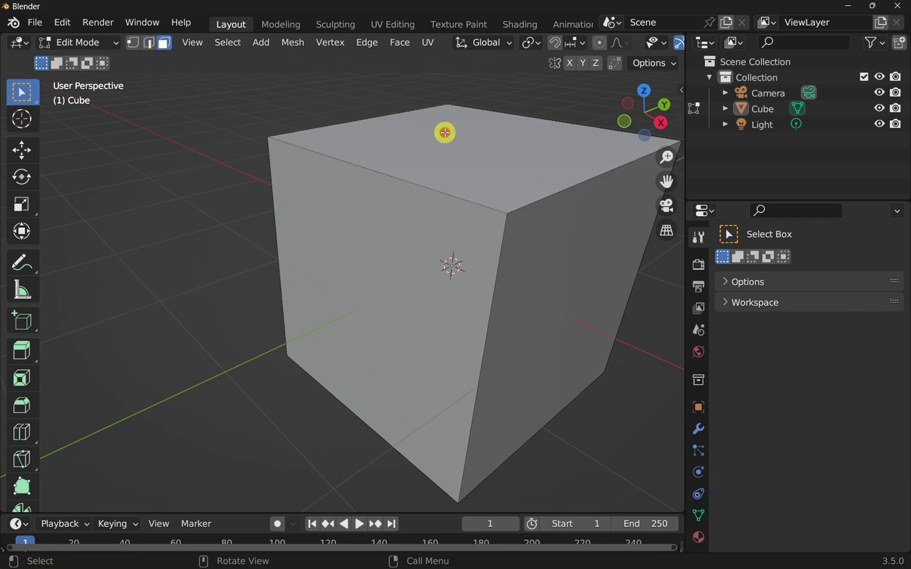
pyautogui.click(444, 132)
pyautogui.click(403, 273)
pyautogui.click(540, 273)
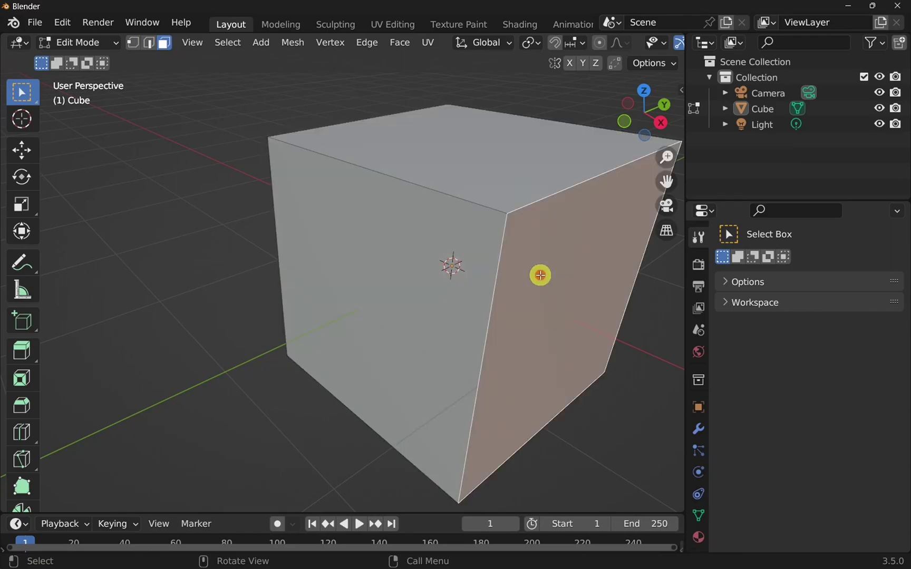
pyautogui.click(461, 150)
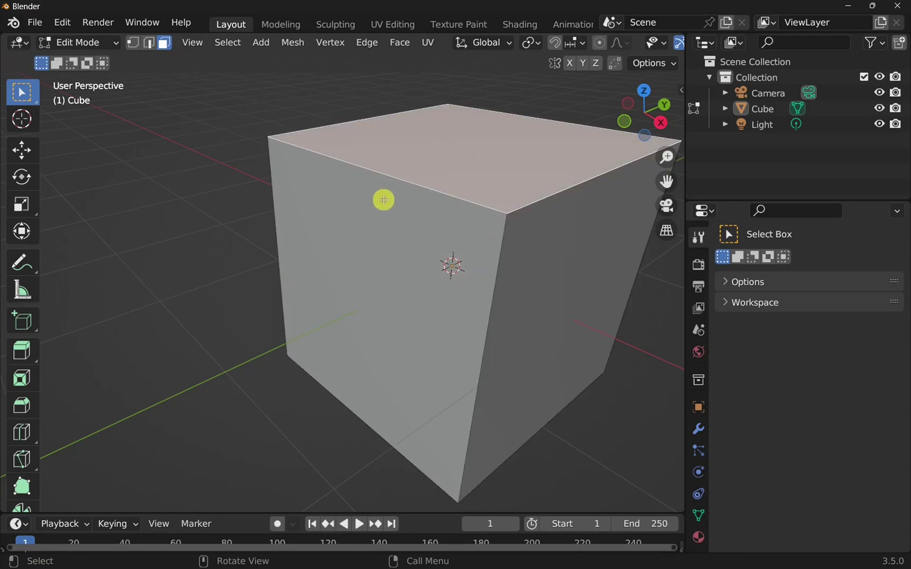
pyautogui.click(150, 45)
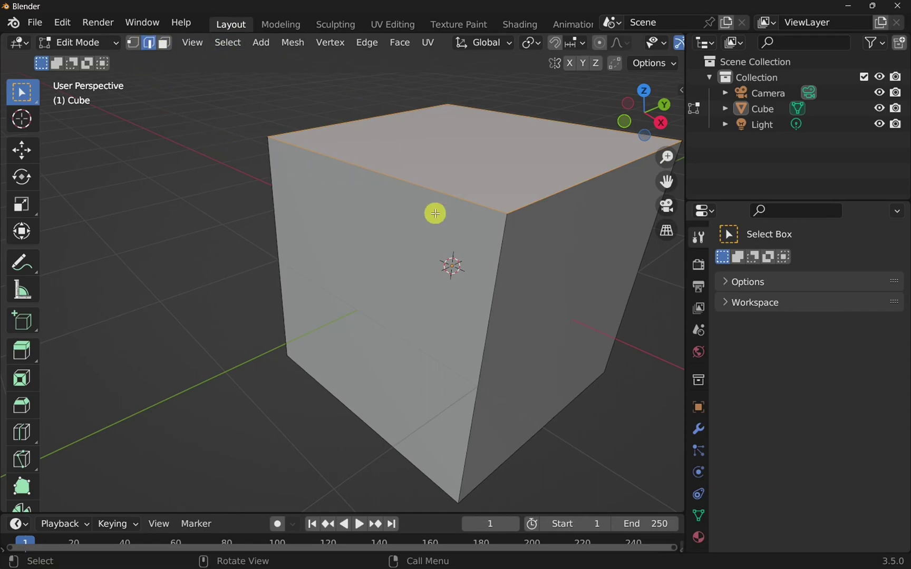
pyautogui.click(430, 188)
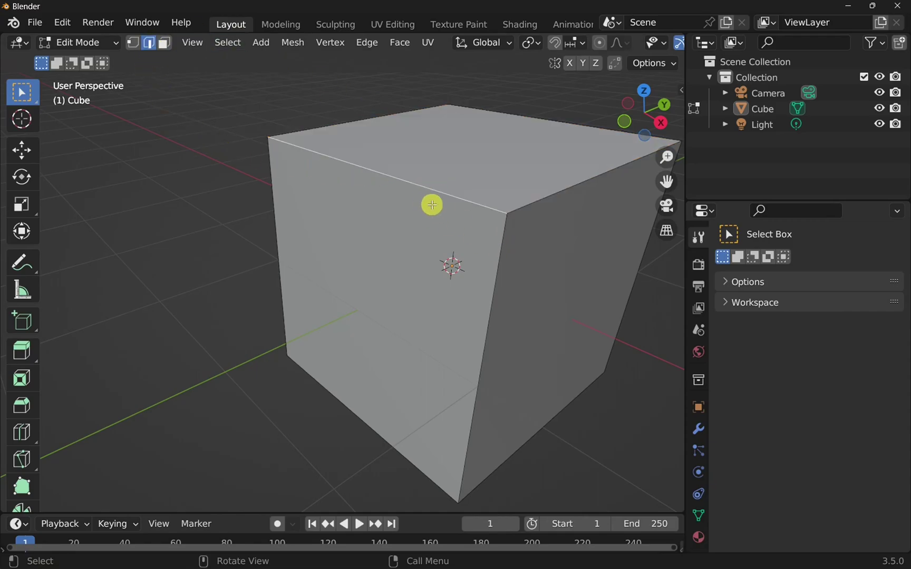
# - Add a Bevel modifier to the Cube, chamfering all its edges by 0.1 mm with one segment
pyautogui.click(700, 431)
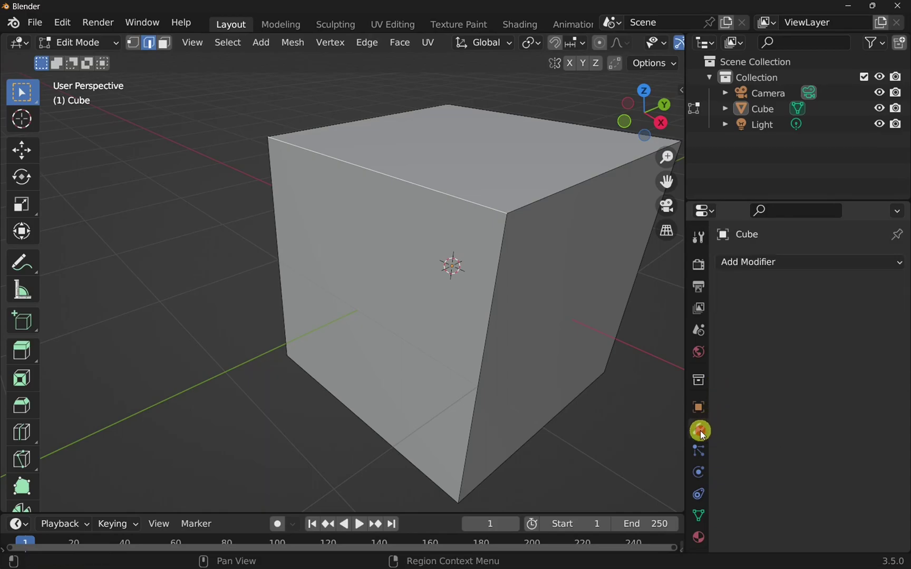
pyautogui.click(764, 264)
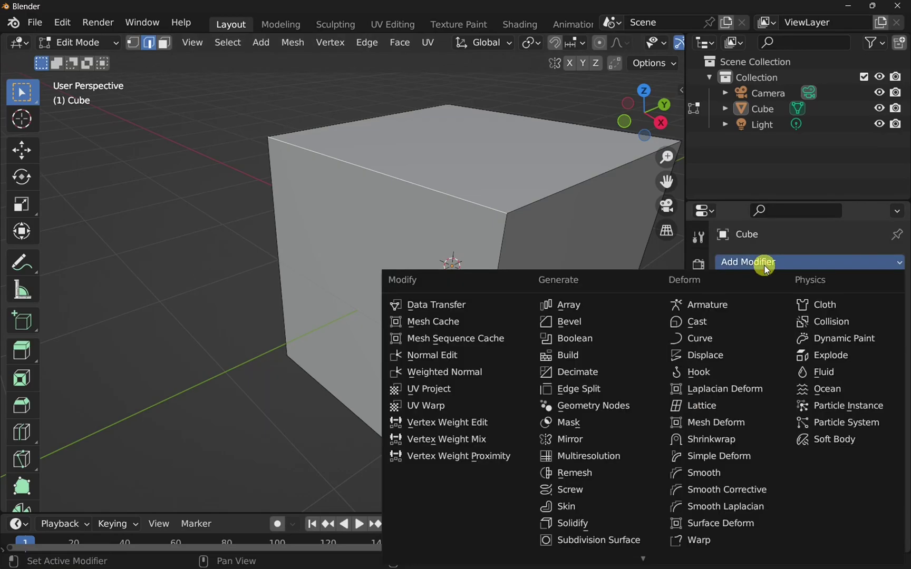
pyautogui.click(618, 325)
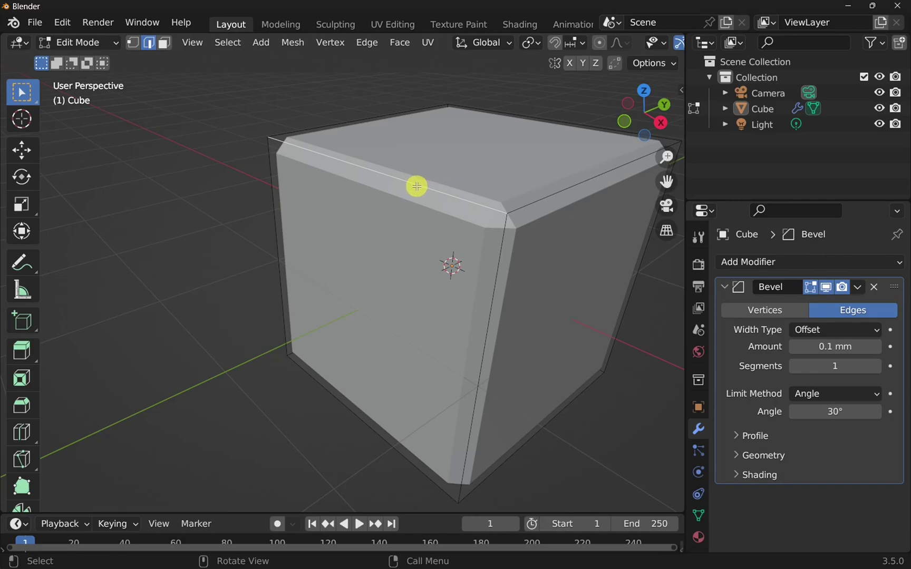
pyautogui.click(366, 43)
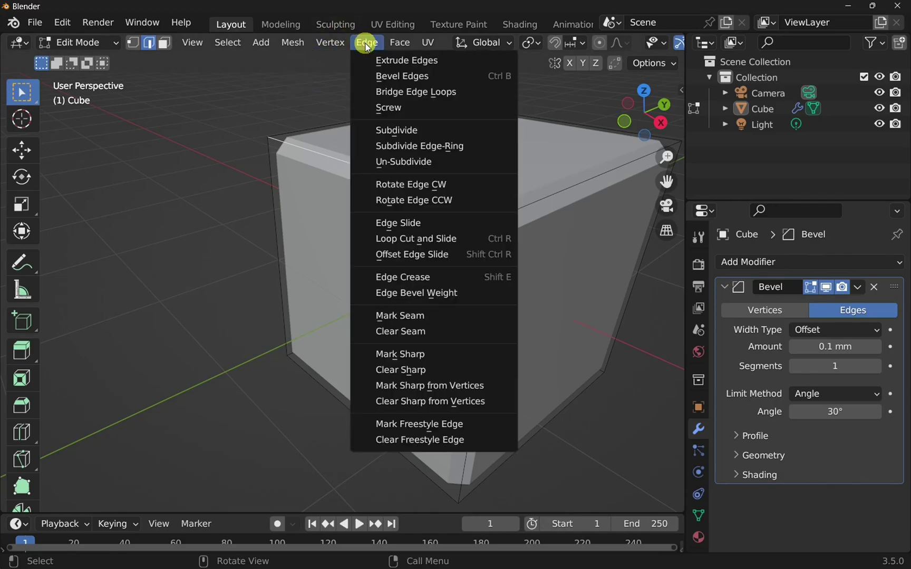
pyautogui.click(392, 76)
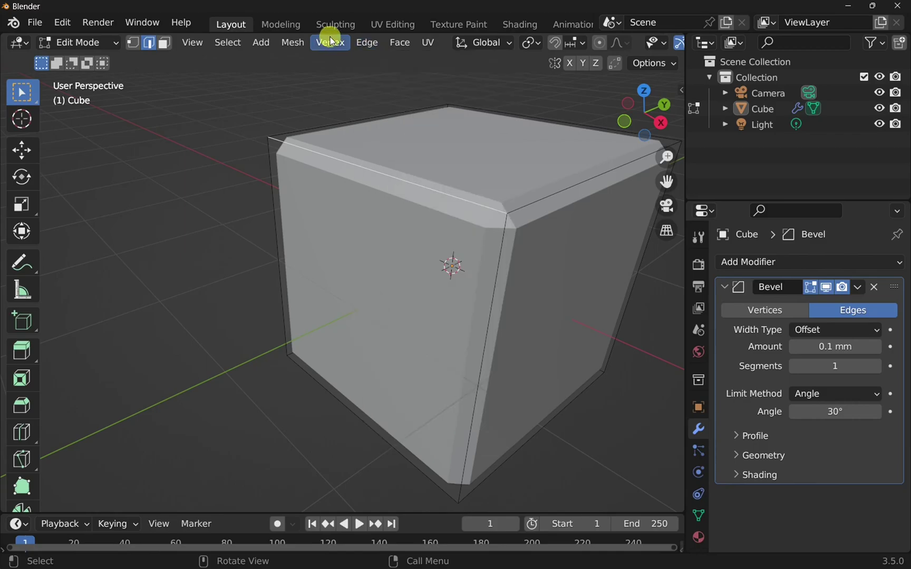
pyautogui.click(331, 41)
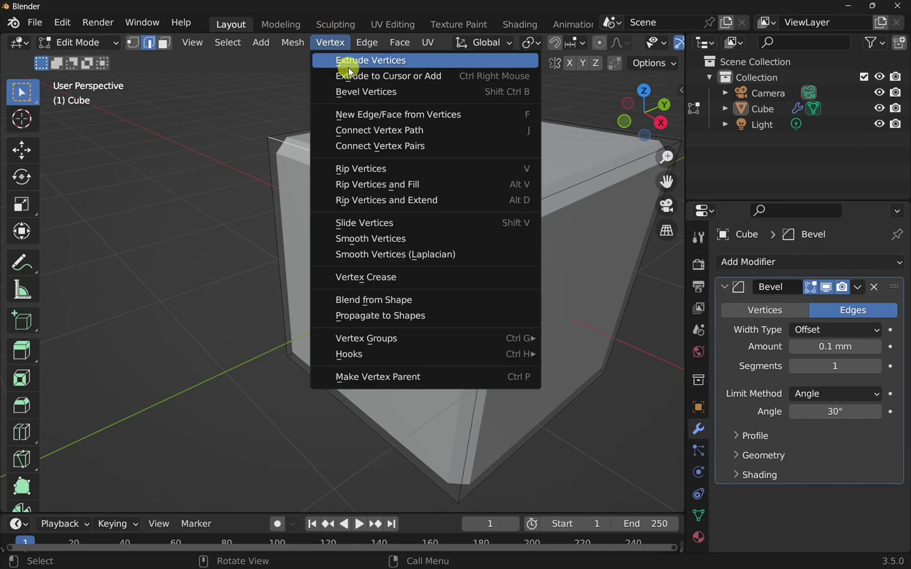
pyautogui.click(382, 92)
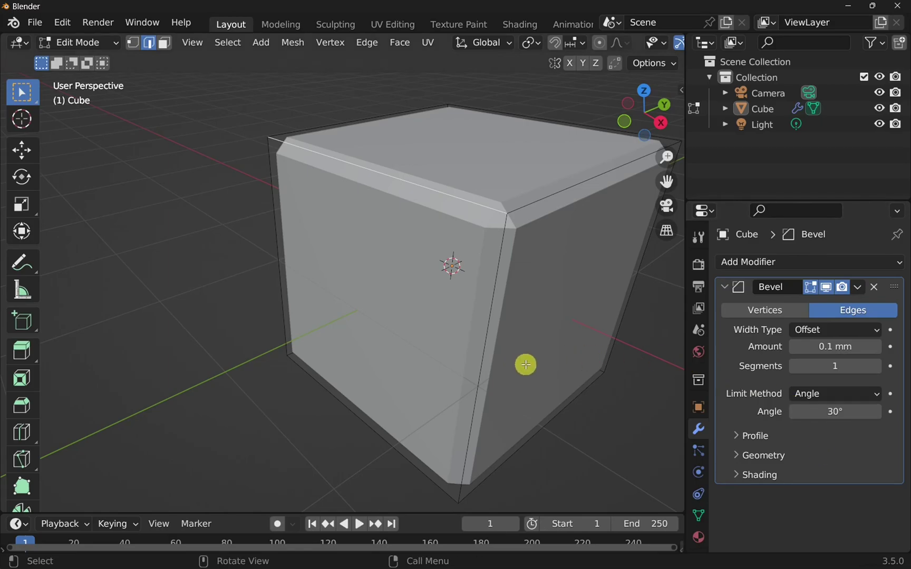
# - Delete the Bevel modifier from the Cube and stay in Edit Mode
pyautogui.click(874, 287)
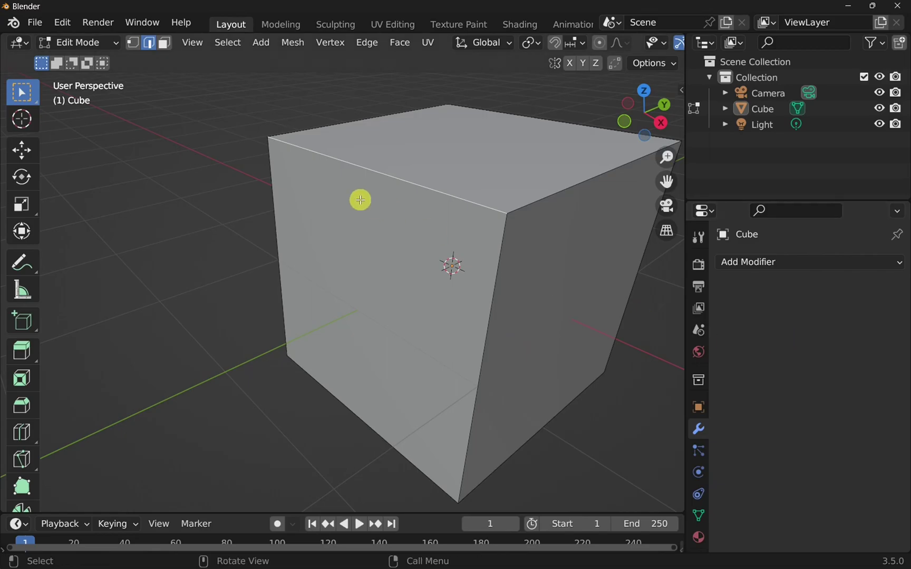
pyautogui.click(76, 42)
pyautogui.click(110, 78)
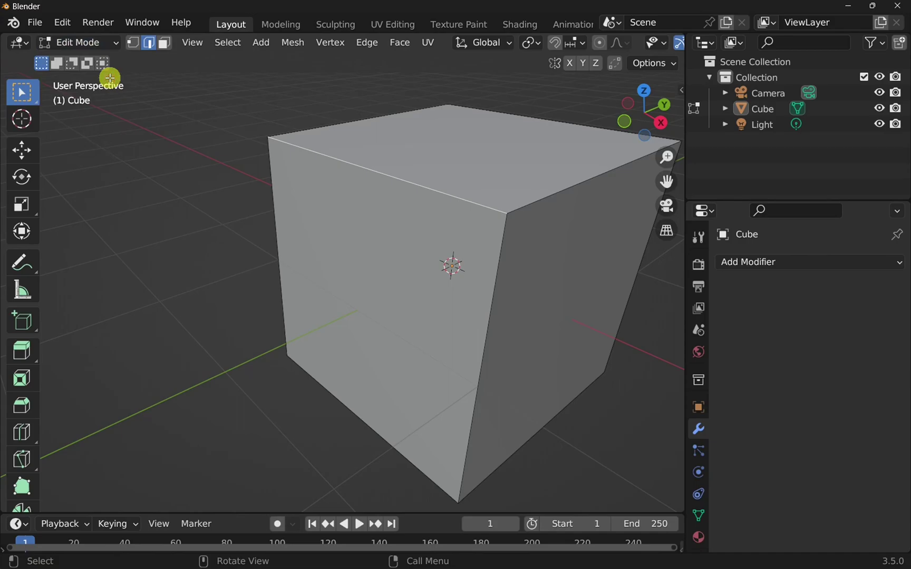
# - In vertex select mode, select the front top corner and the top left corner vertices
pyautogui.click(134, 42)
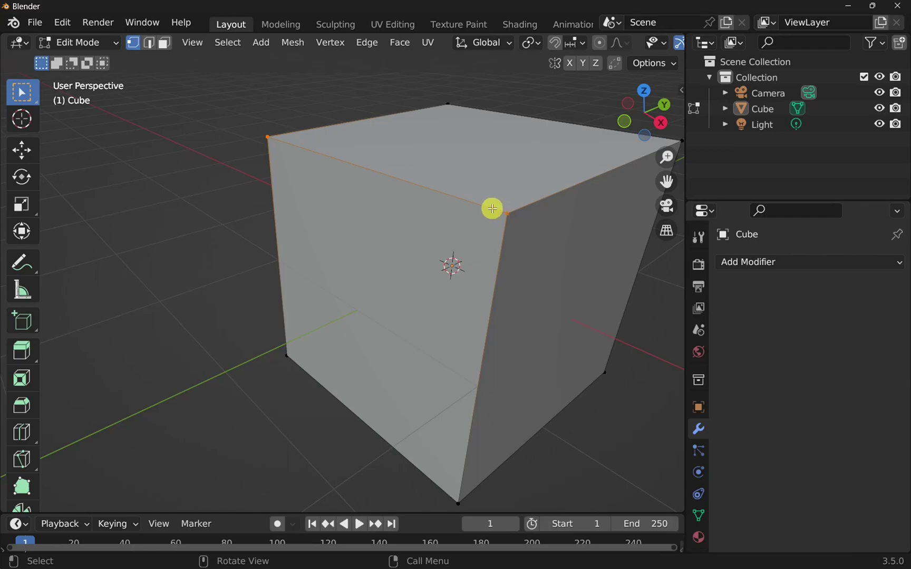
pyautogui.click(492, 208)
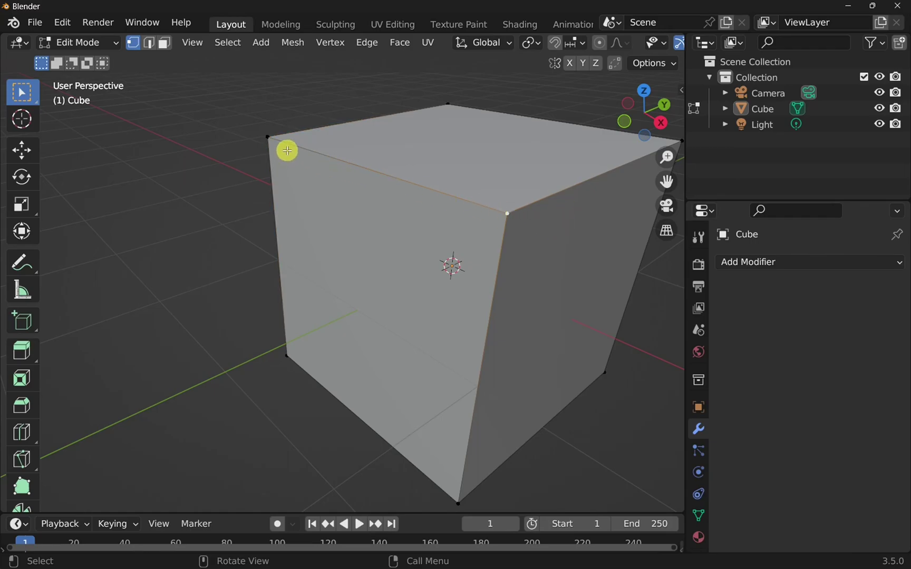
pyautogui.keyDown('shift'); pyautogui.click(483, 210); pyautogui.keyUp('shift')
pyautogui.click(266, 138)
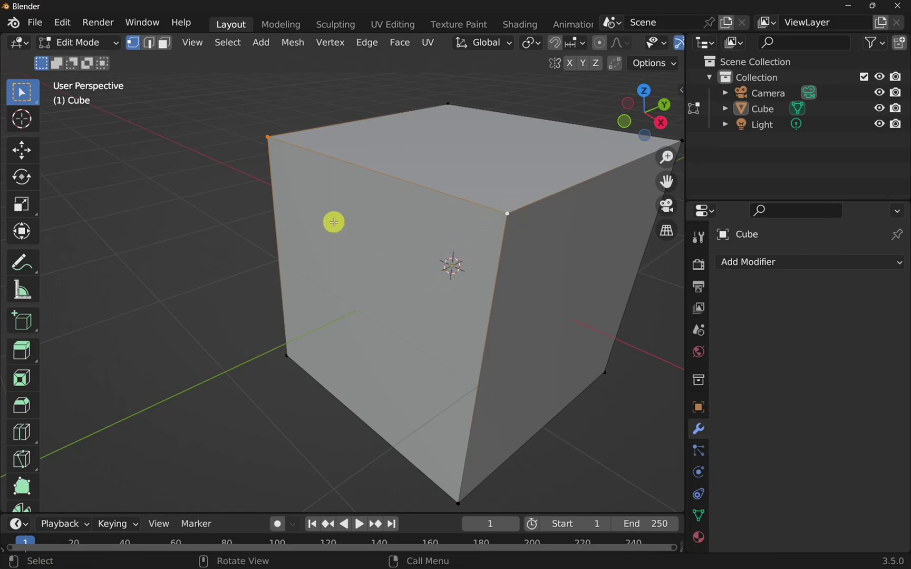
# - Assign the two selected vertices to a new vertex group named Group and list it under Object Data Properties
pyautogui.click(332, 43)
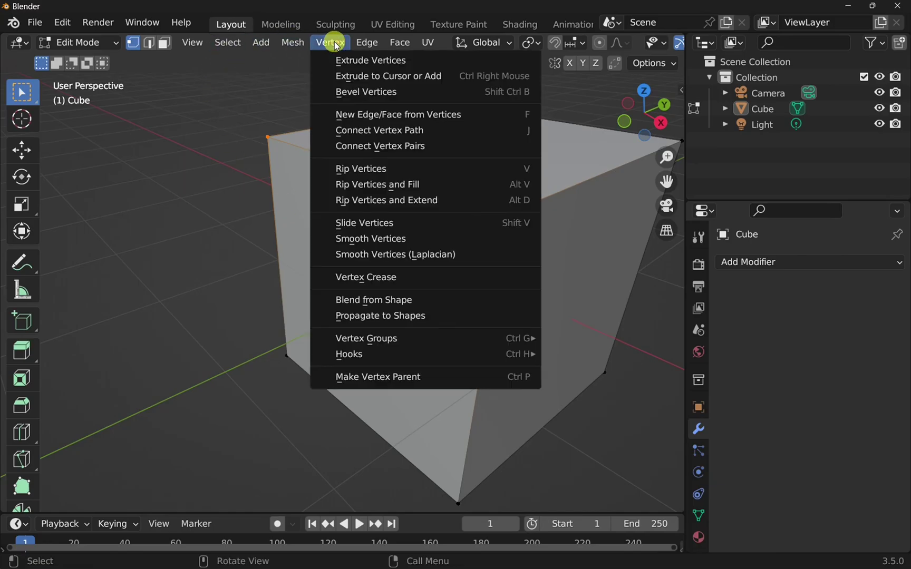
pyautogui.moveTo(460, 339)
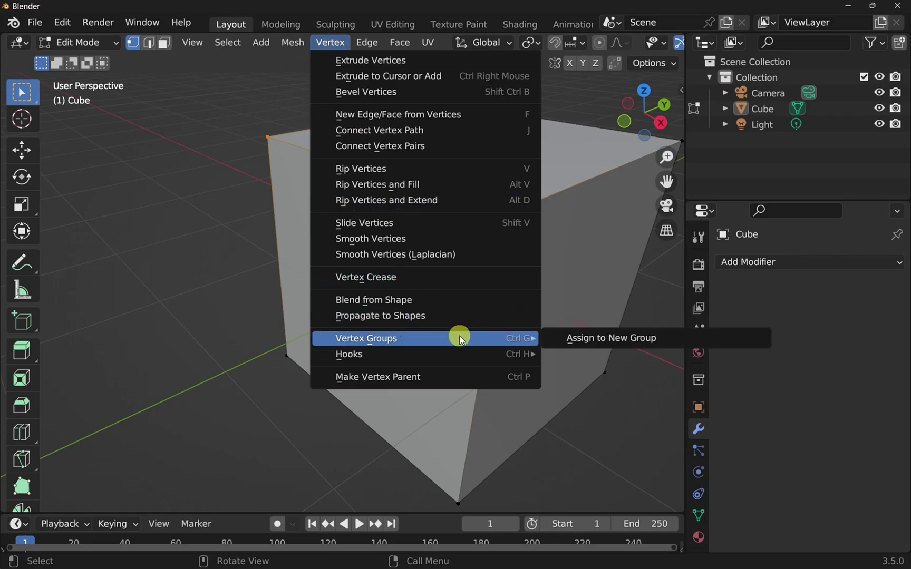
pyautogui.click(565, 335)
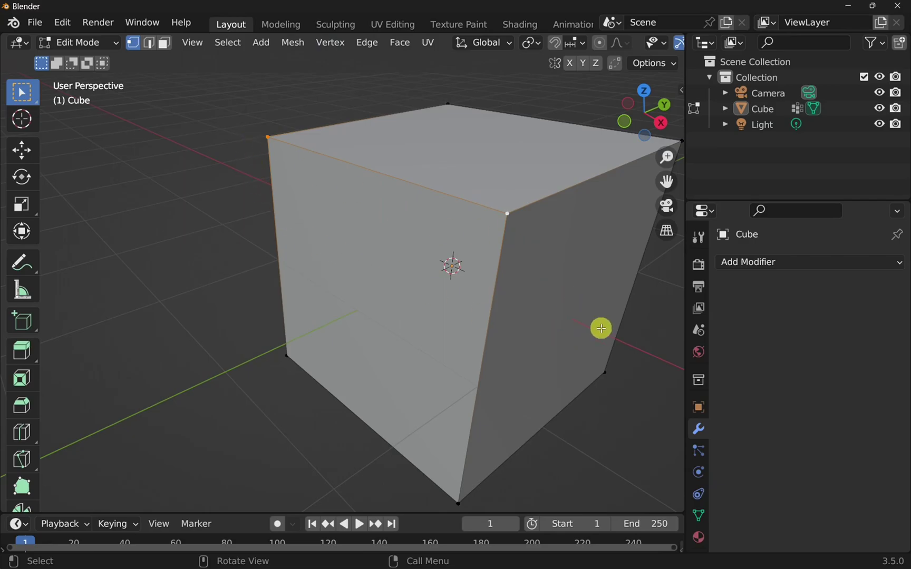
pyautogui.click(700, 518)
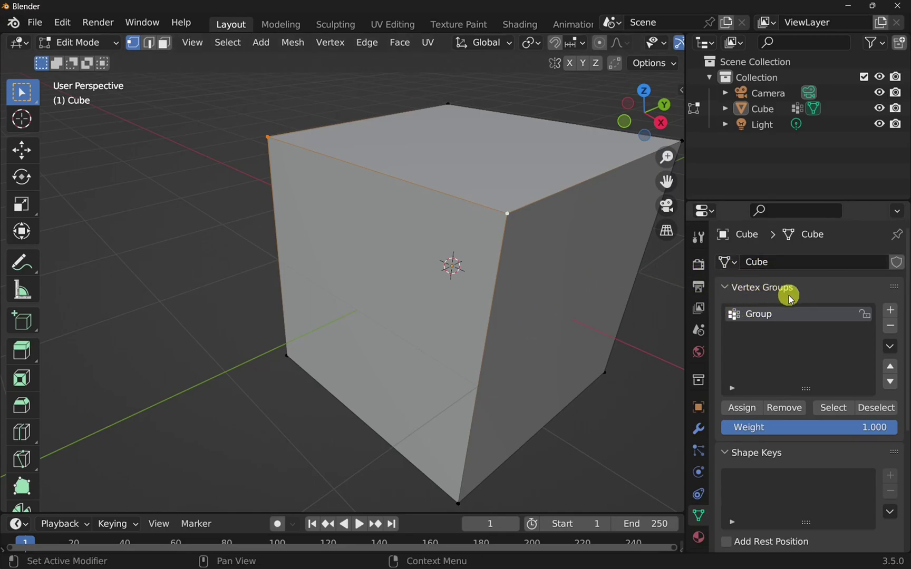
pyautogui.doubleClick(759, 316)
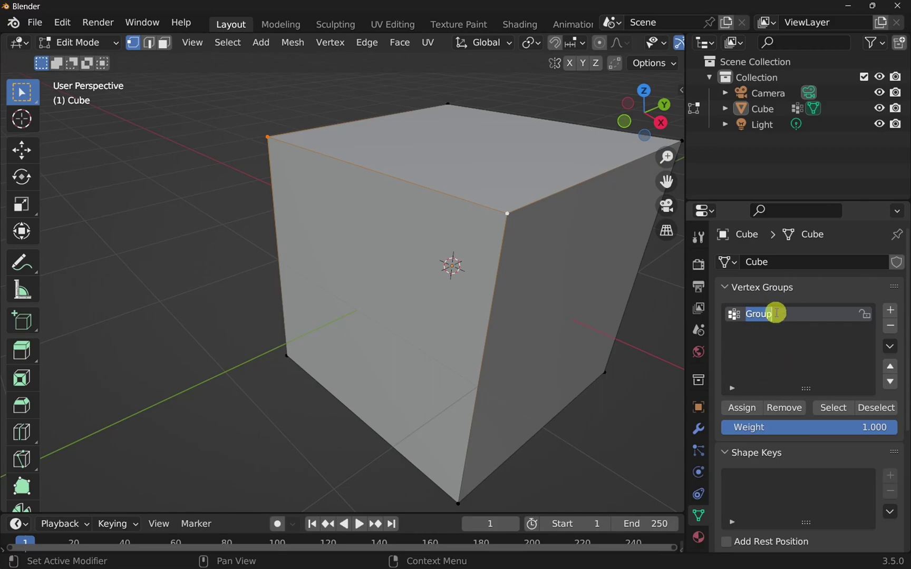
# - Keep the vertex group name Group and add a new Bevel modifier to the Cube
pyautogui.click(766, 345)
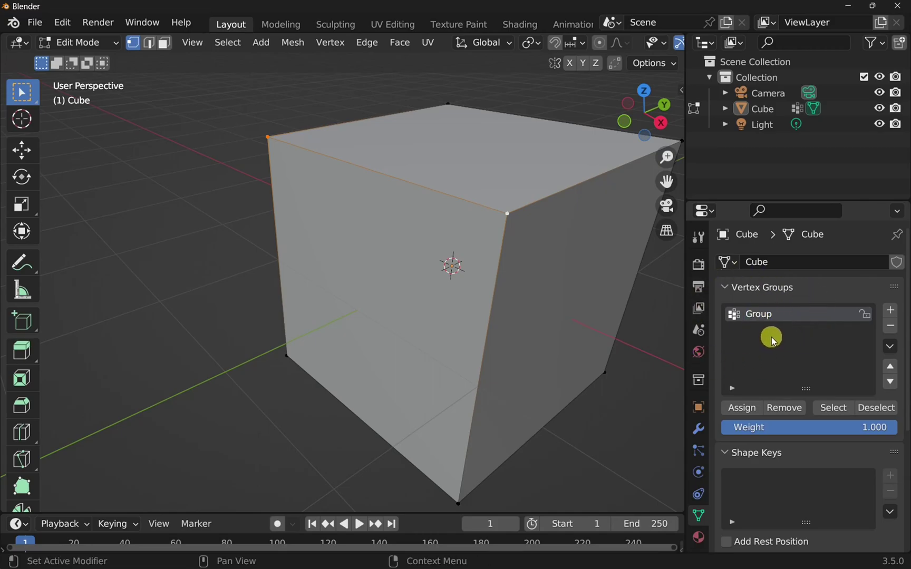
pyautogui.click(698, 433)
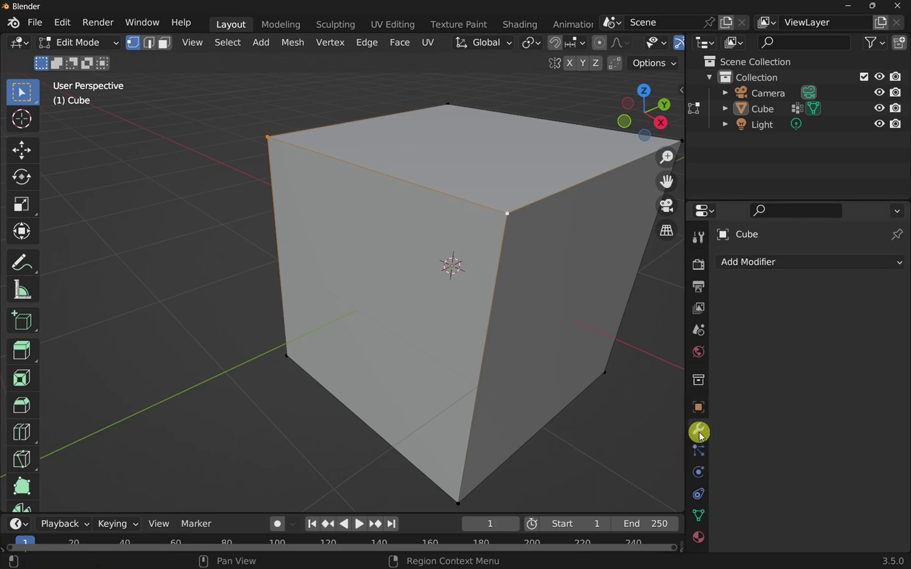
pyautogui.click(785, 263)
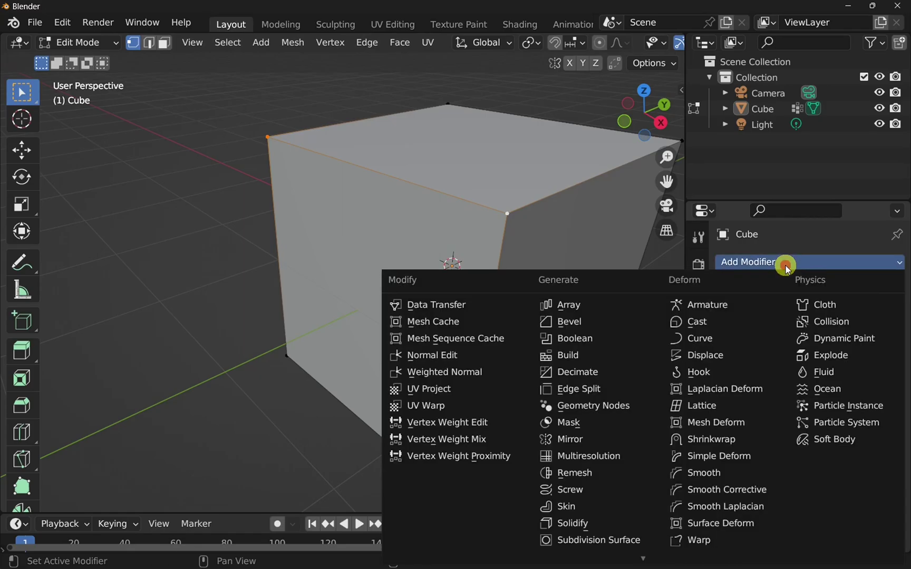
pyautogui.click(595, 323)
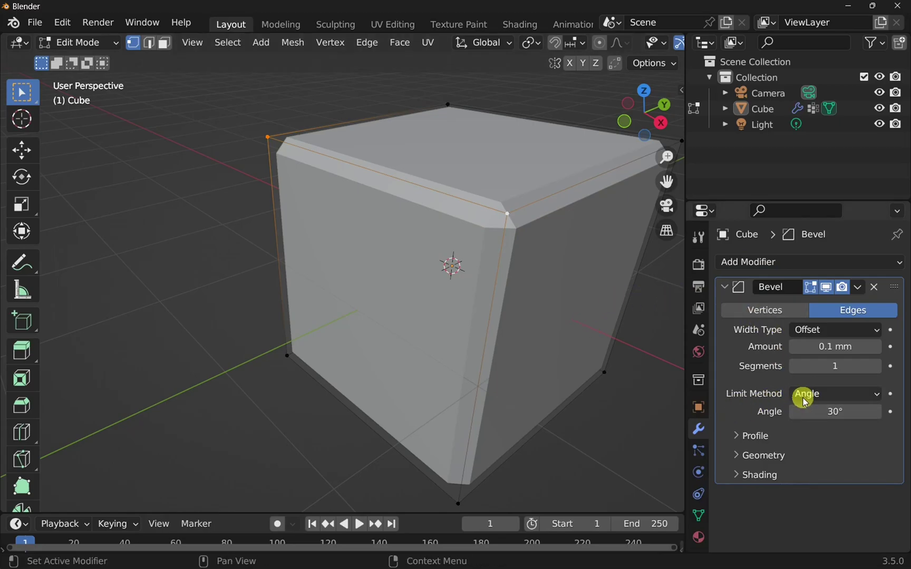
# - Set the bevel's Limit Method to Vertex Group and choose Group
pyautogui.click(823, 395)
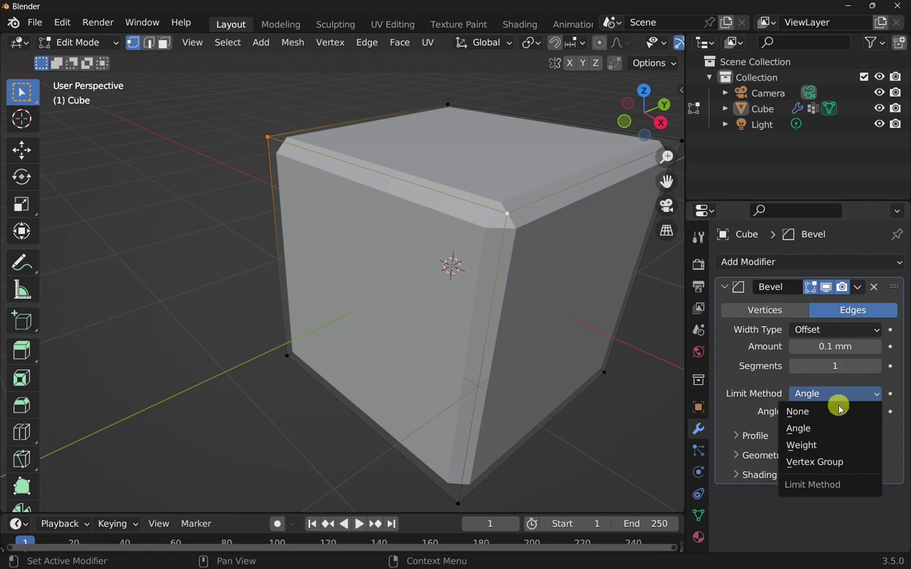
pyautogui.click(840, 462)
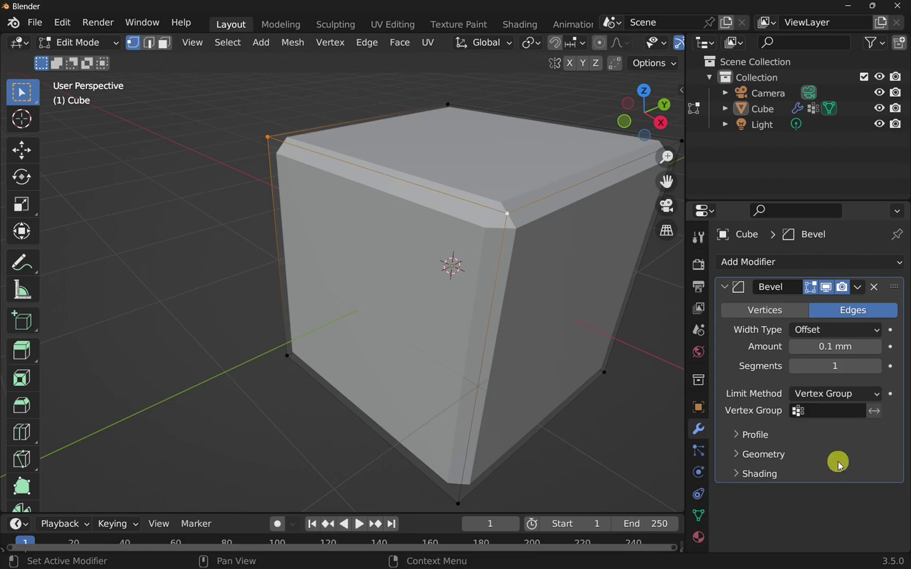
pyautogui.click(853, 410)
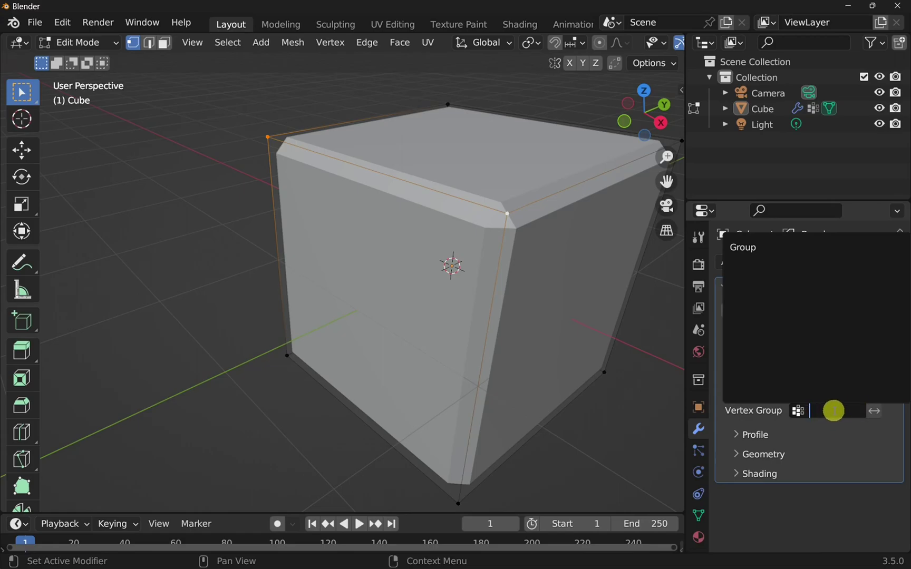
pyautogui.click(747, 247)
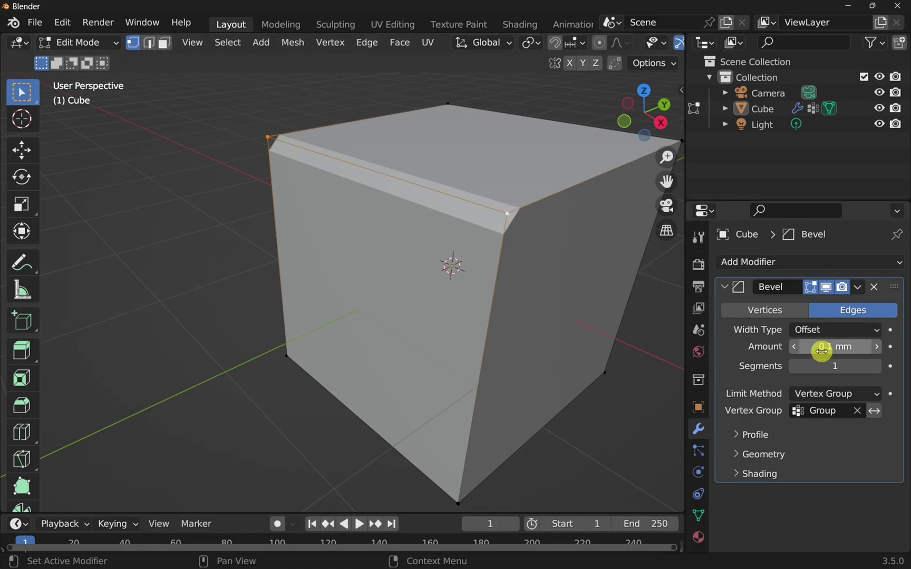
# - Set the bevel Width Type to Width, Amount to 0.5 mm and Segments to 11
pyautogui.click(836, 331)
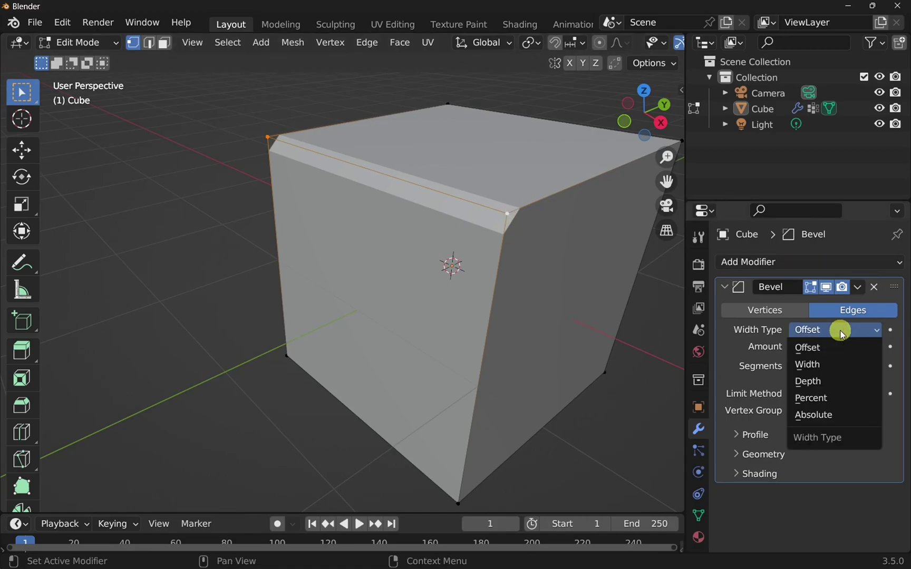
pyautogui.click(831, 366)
pyautogui.click(844, 349)
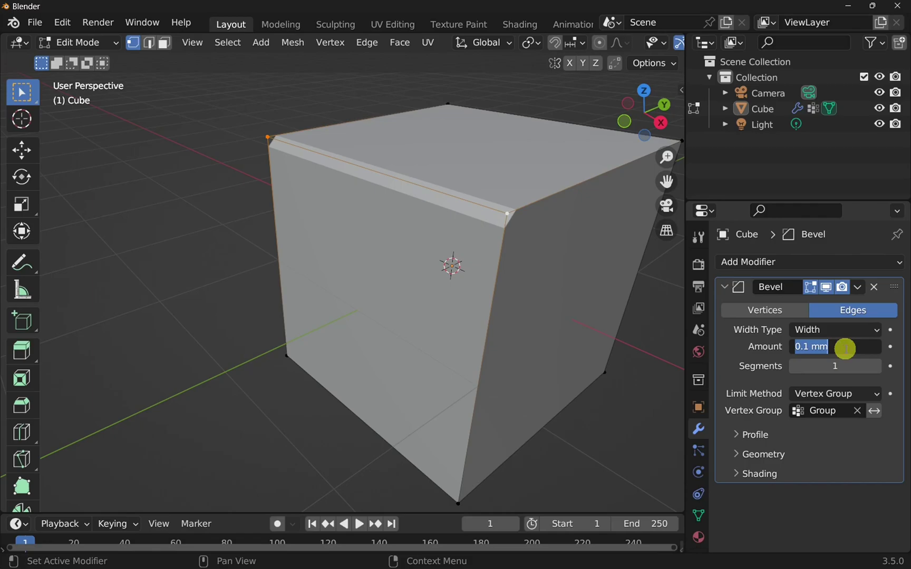
pyautogui.write('0.5')
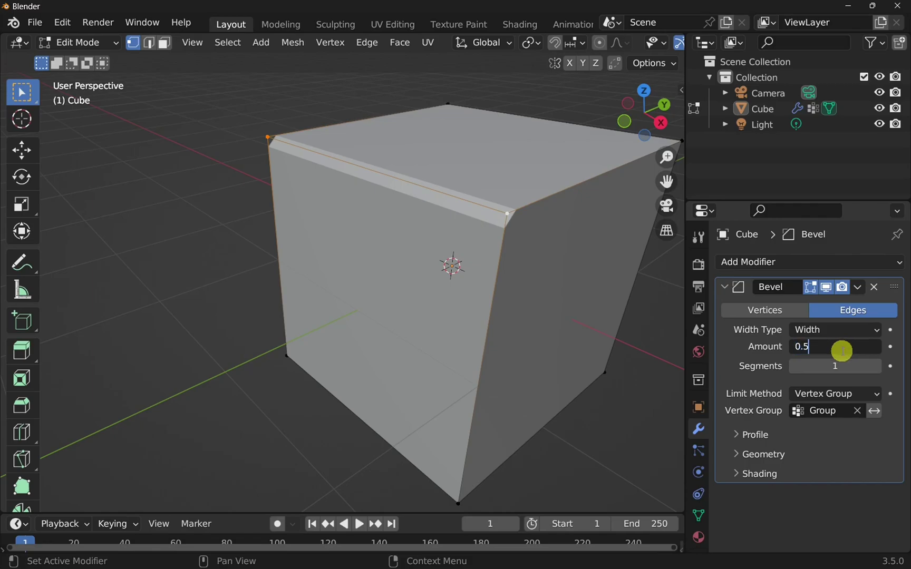
pyautogui.press('Return')
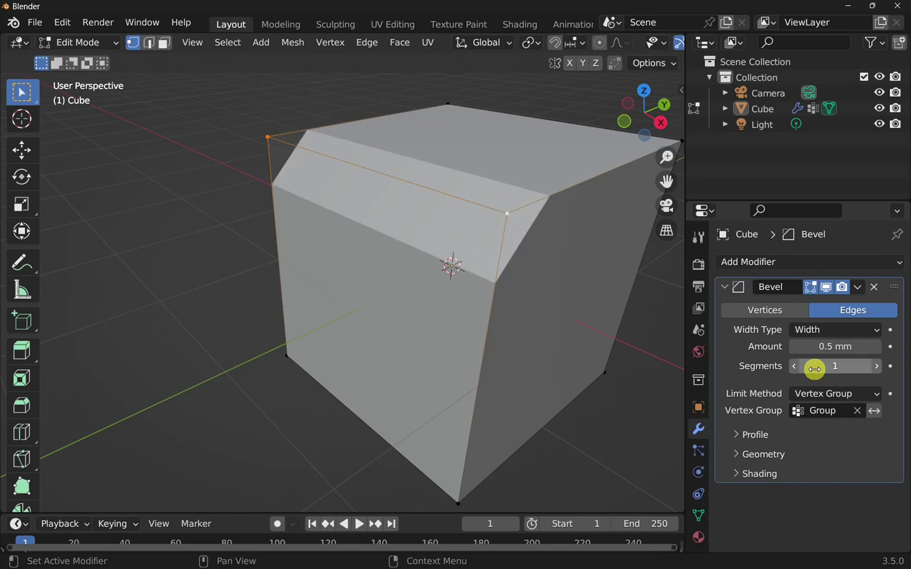
pyautogui.click(842, 366)
pyautogui.write('10')
pyautogui.press('Return')
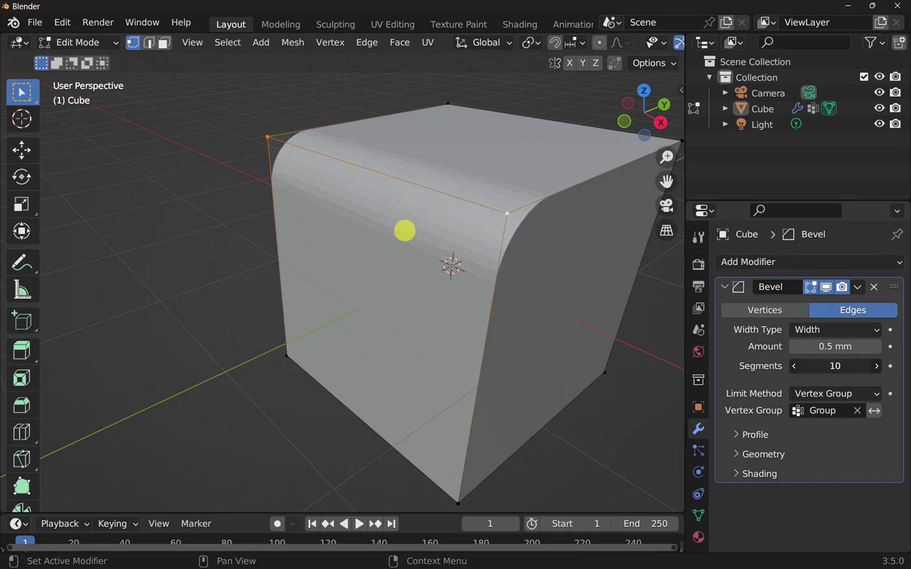
pyautogui.moveTo(404, 230); pyautogui.dragTo(386, 239)
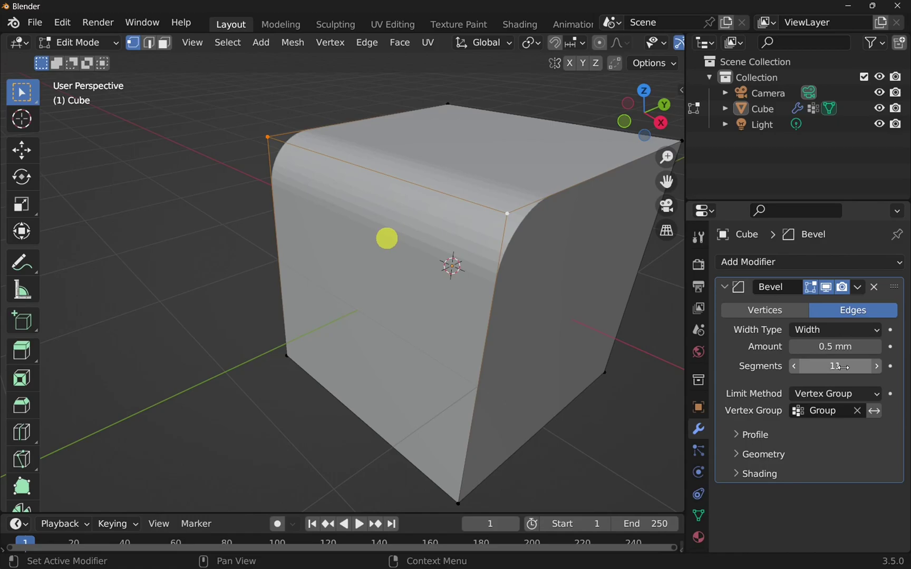
# - In the Bevel's Profile settings, raise Shape from 0.50 to 0.66
pyautogui.click(754, 435)
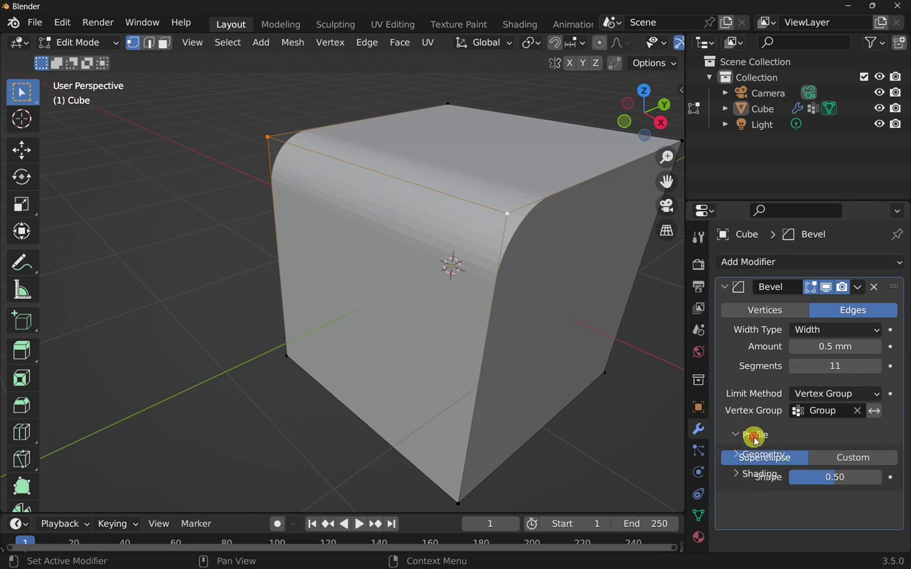
pyautogui.moveTo(829, 482); pyautogui.dragTo(399, 346)
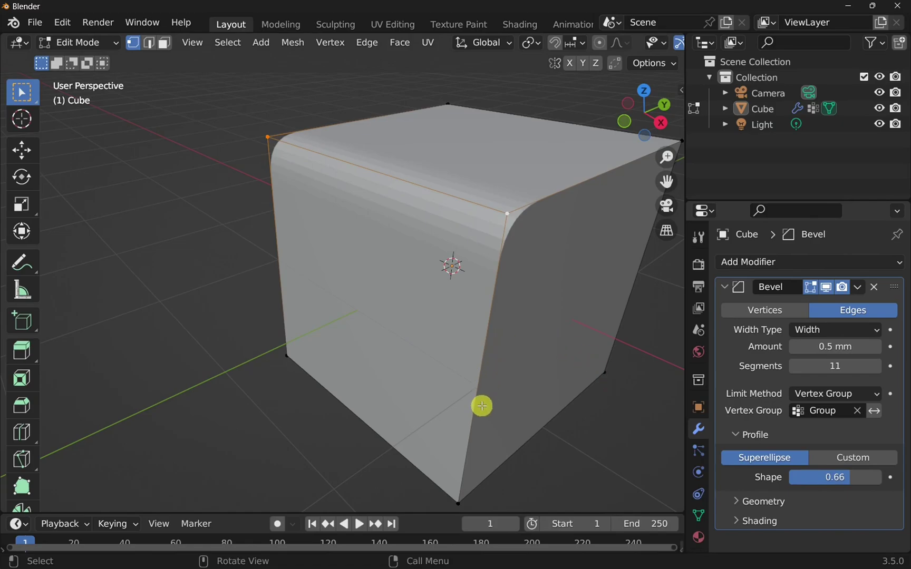